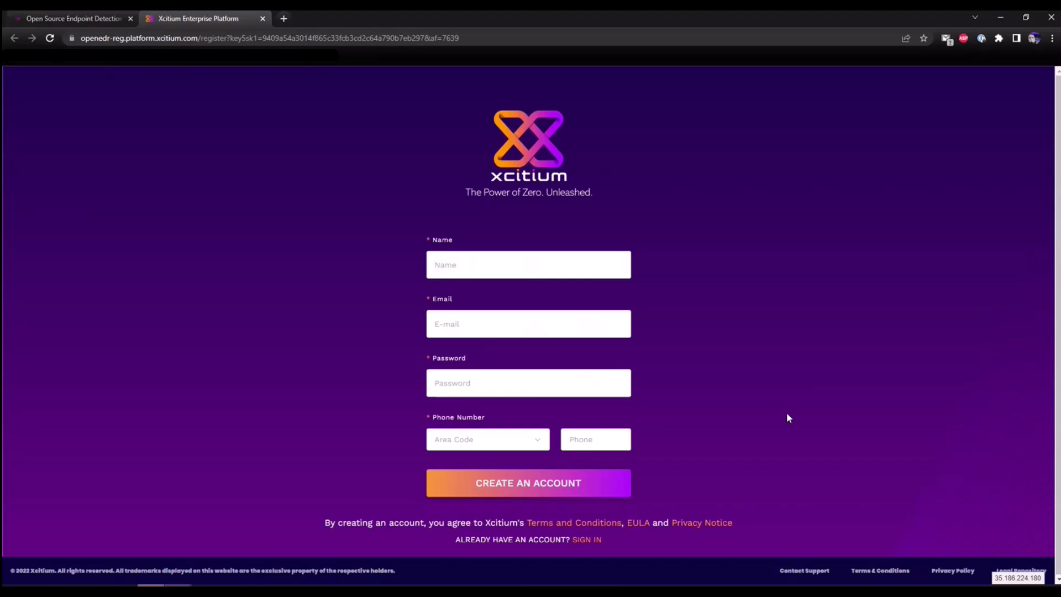
- Enter the user's full name, paste the account e-mail, and type the account password
click(530, 265)
key(Tab)
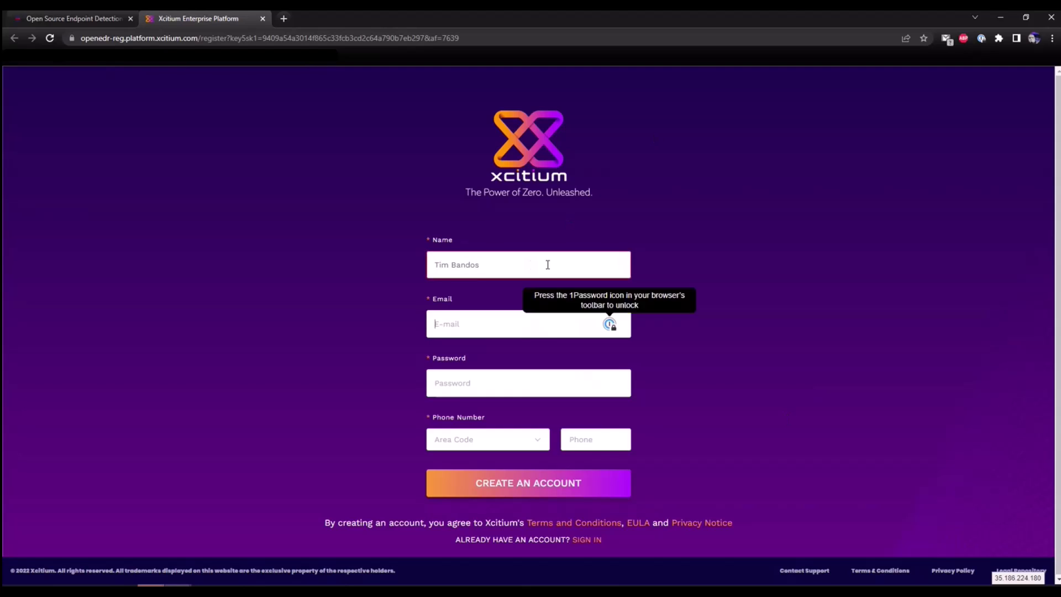
key(ctrl+v)
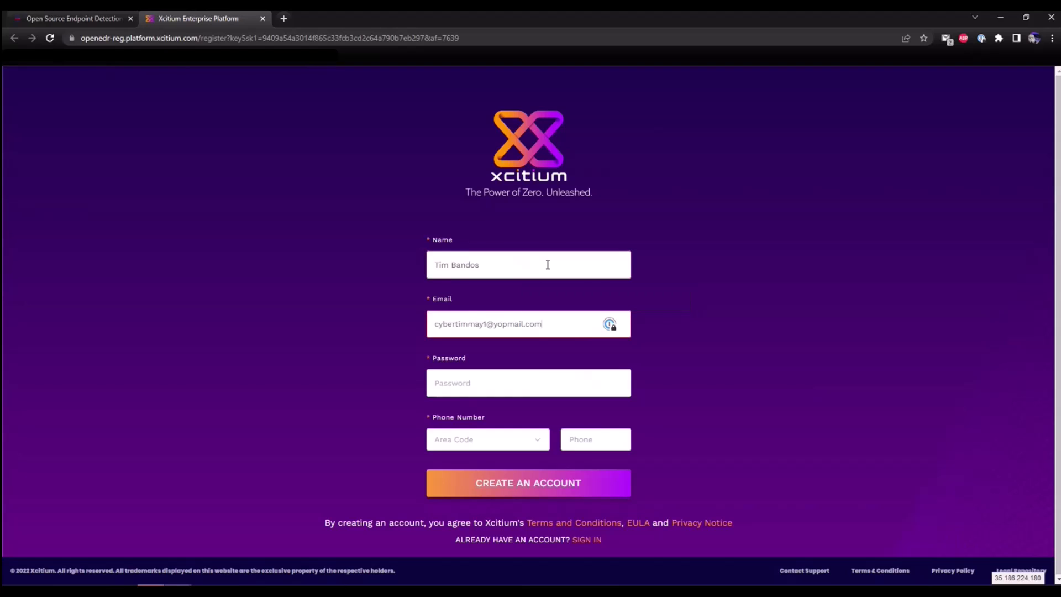
click(487, 384)
click(499, 382)
text(•)
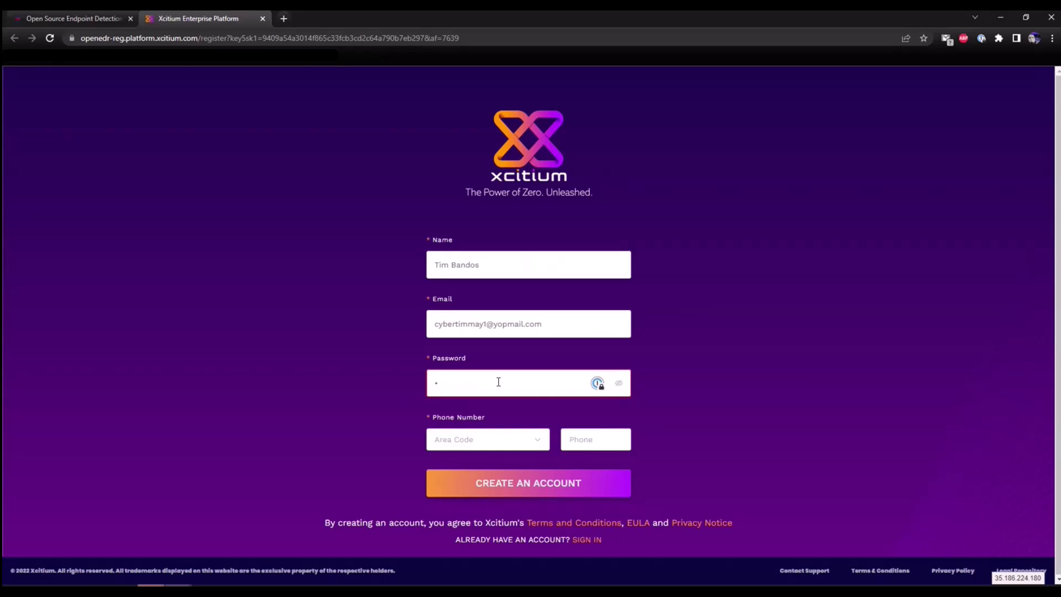
text(•••••••)
- Choose United States +1 as the area code and enter the phone number
click(473, 438)
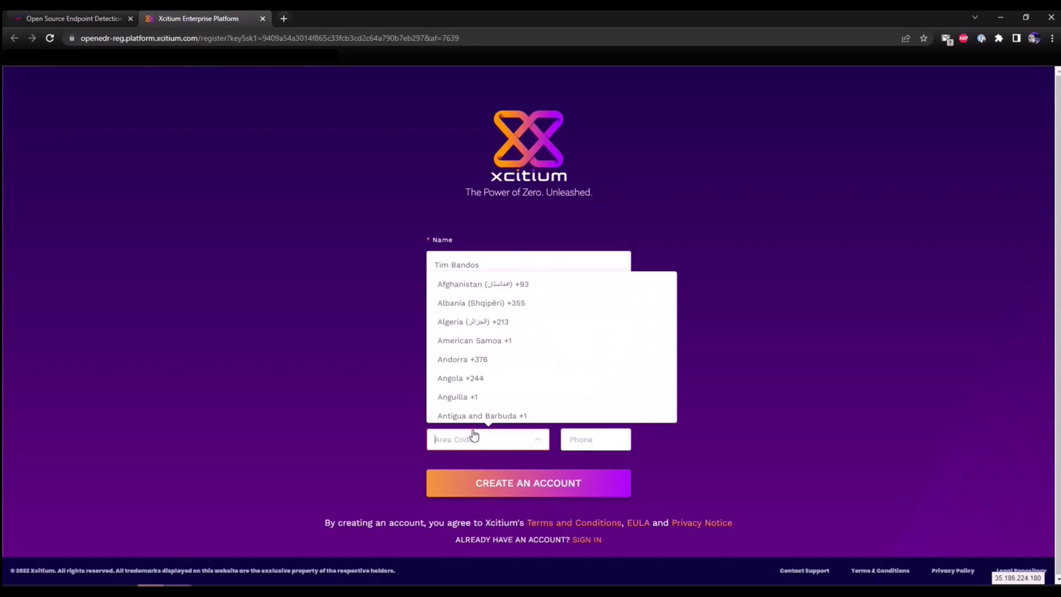
text(unite)
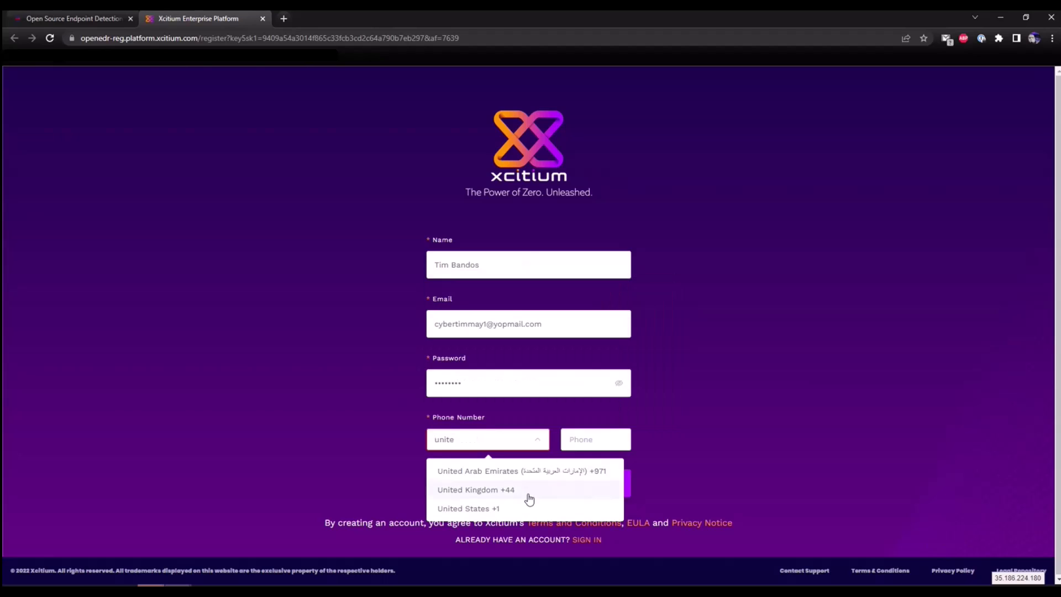
click(517, 514)
click(592, 434)
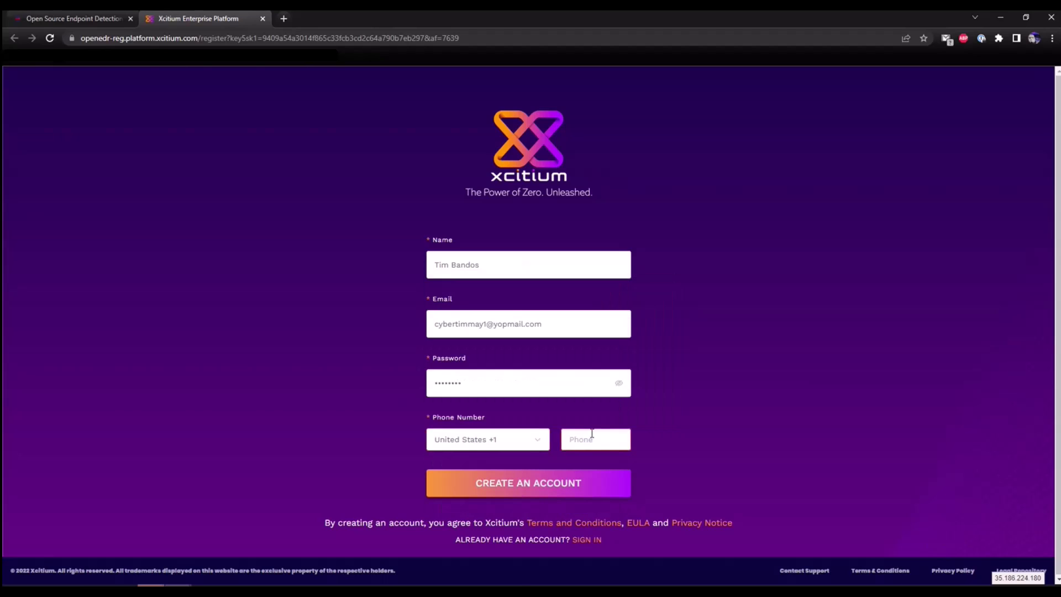
- Create the account, then log in with the account password
click(555, 485)
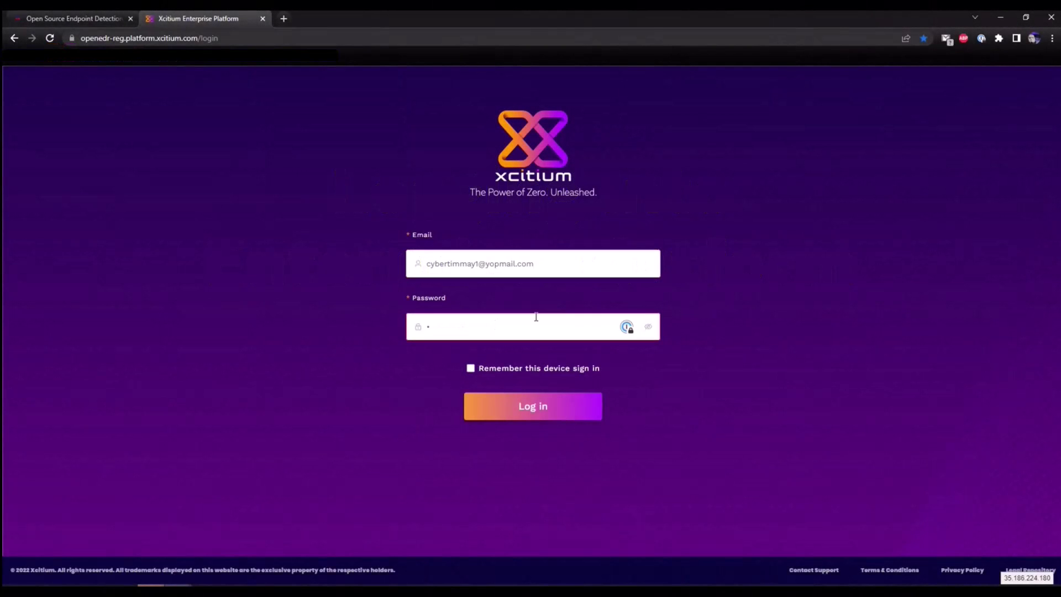
text(****)
click(496, 406)
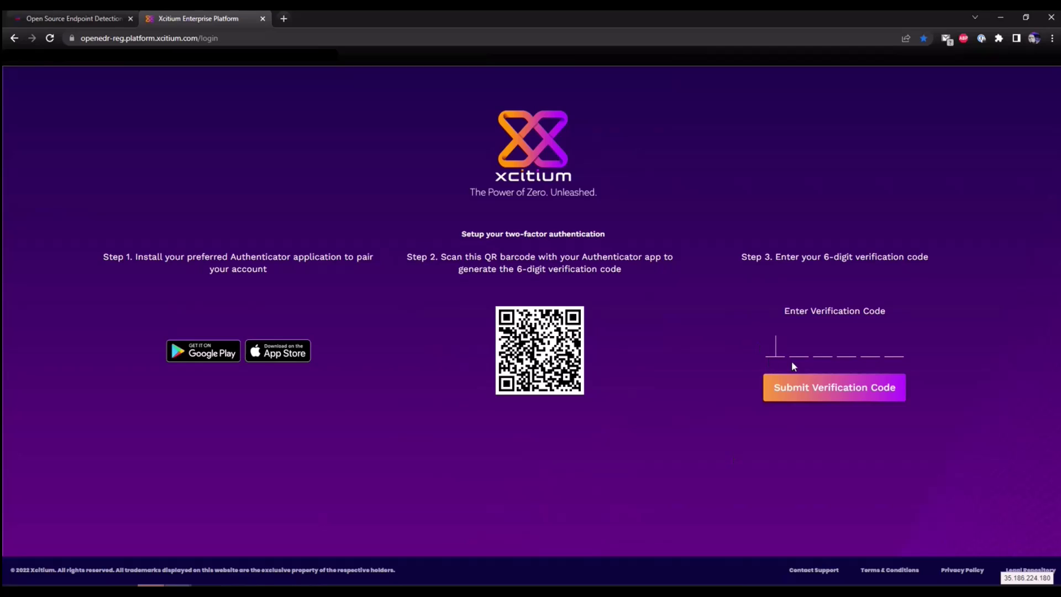
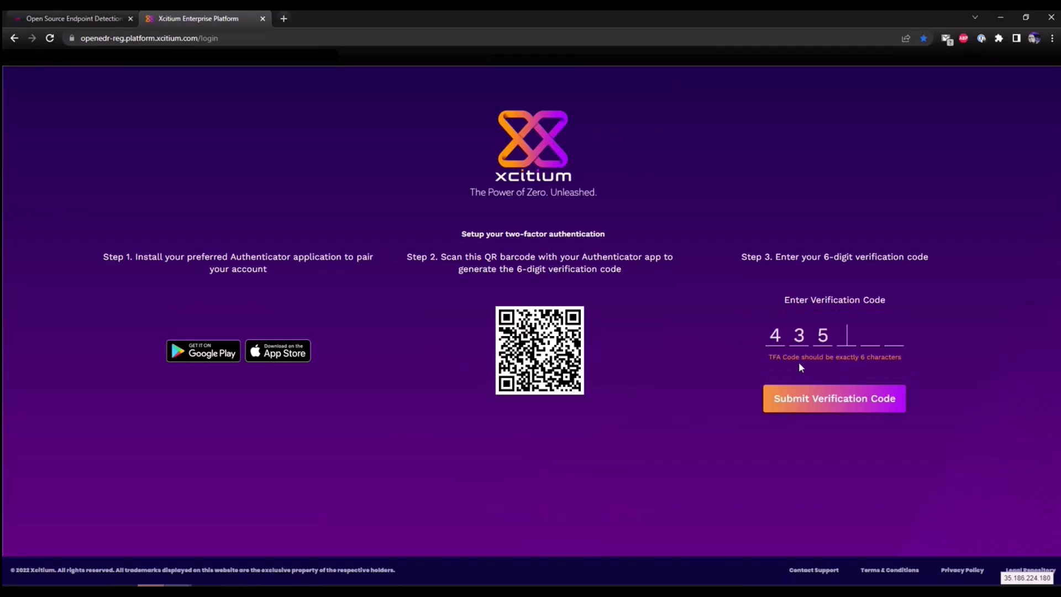
- Enter the six-digit authenticator code and submit it, retrying with a fresh code
click(818, 389)
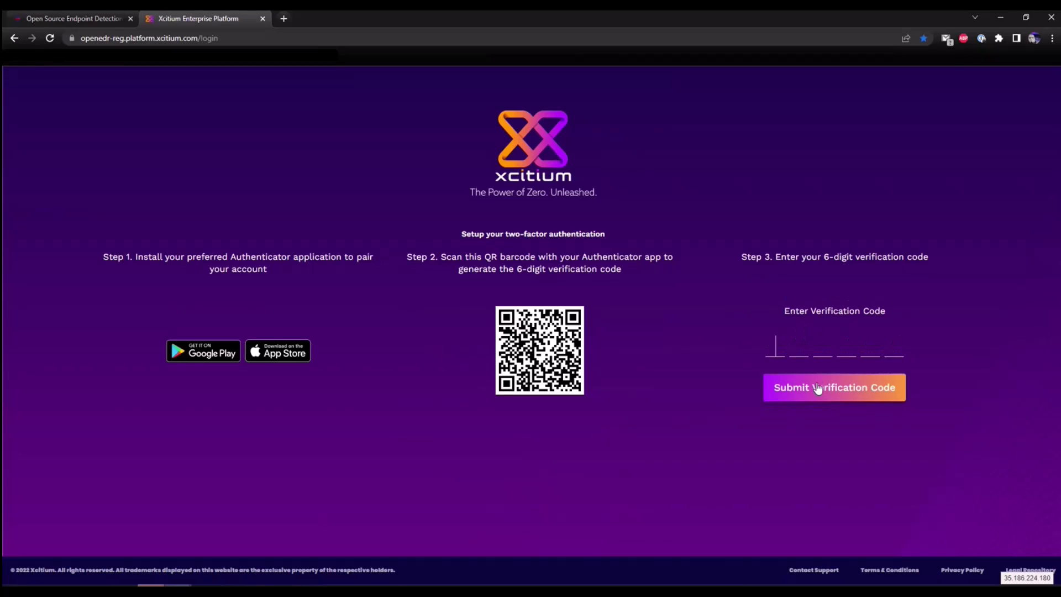
click(848, 388)
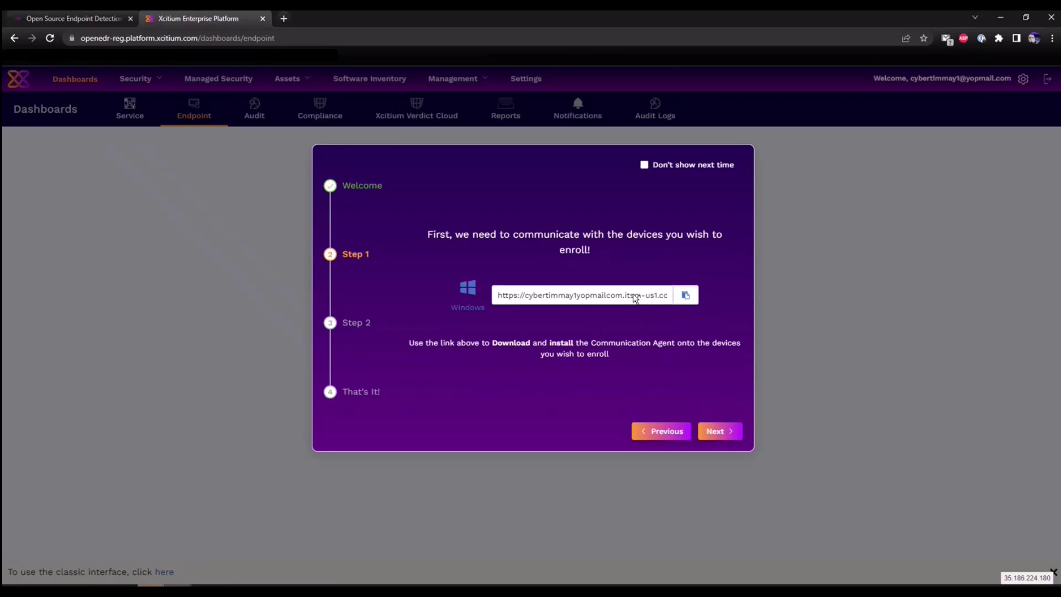
- Copy the enrollment link and open it in Edge on the SOUTHPARK VM
click(685, 294)
key(alt+Tab)
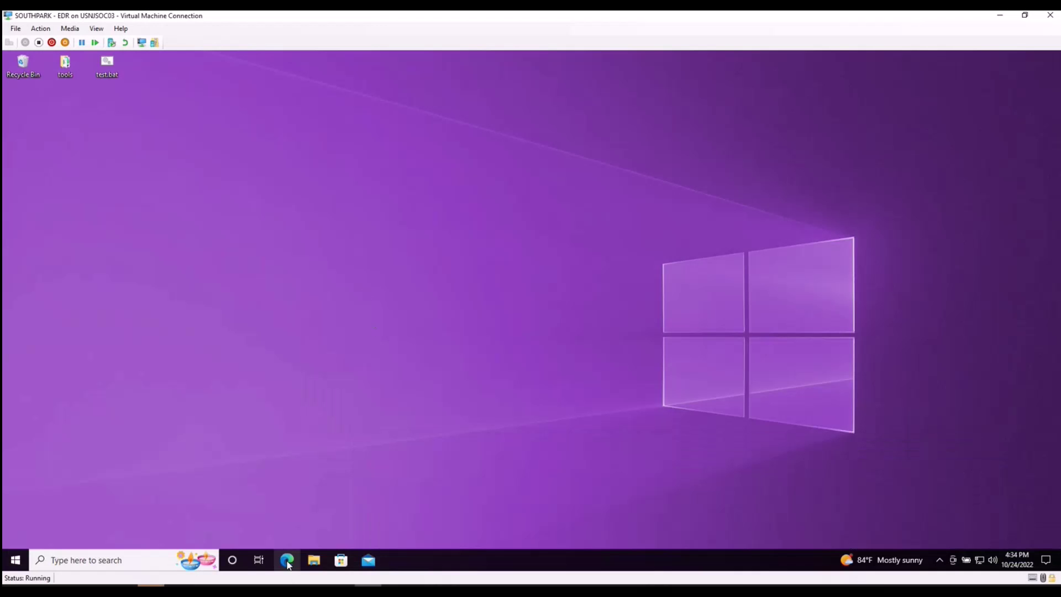
click(287, 561)
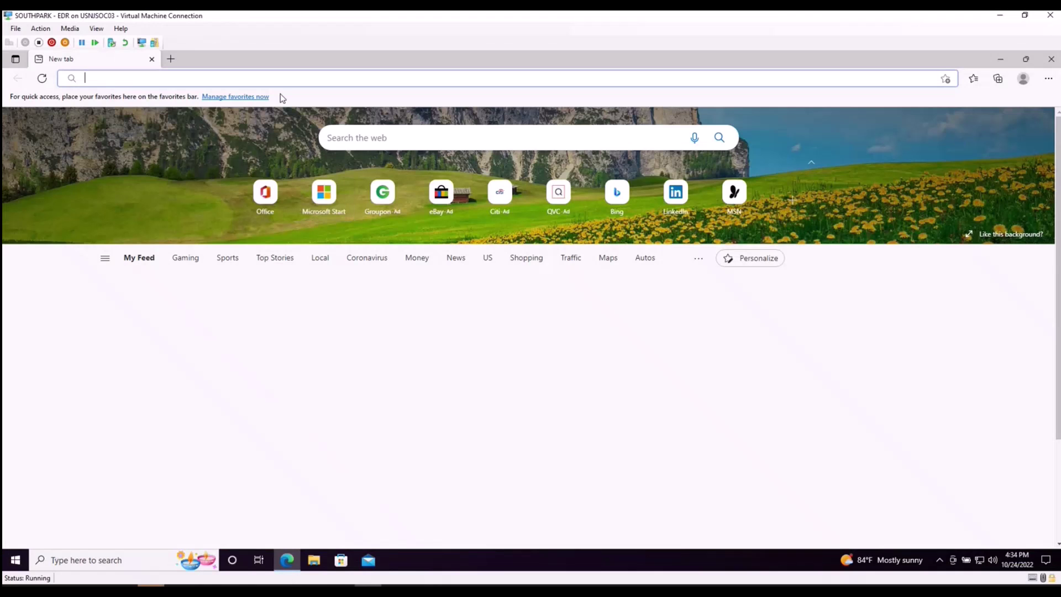
click(286, 78)
key(ctrl+v)
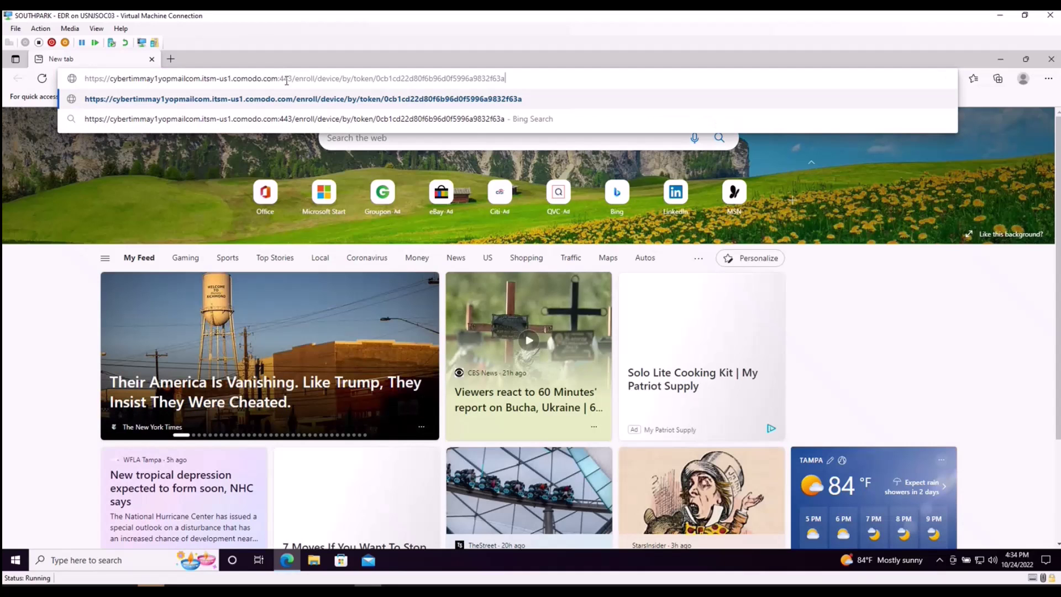
key(Return)
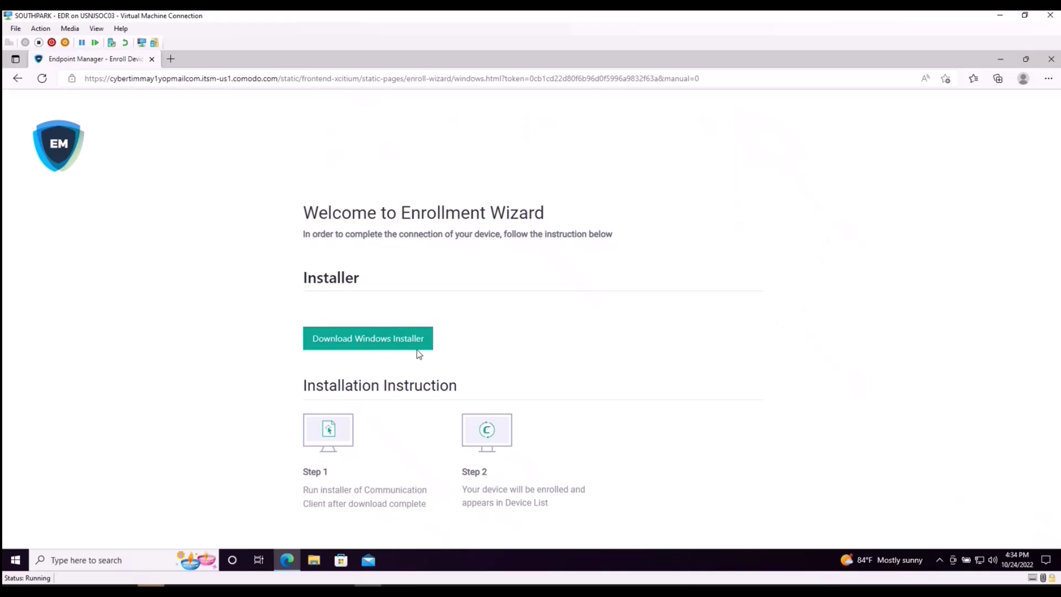
- Download and run the Windows installer, then clear the downloads list and news panel
click(384, 339)
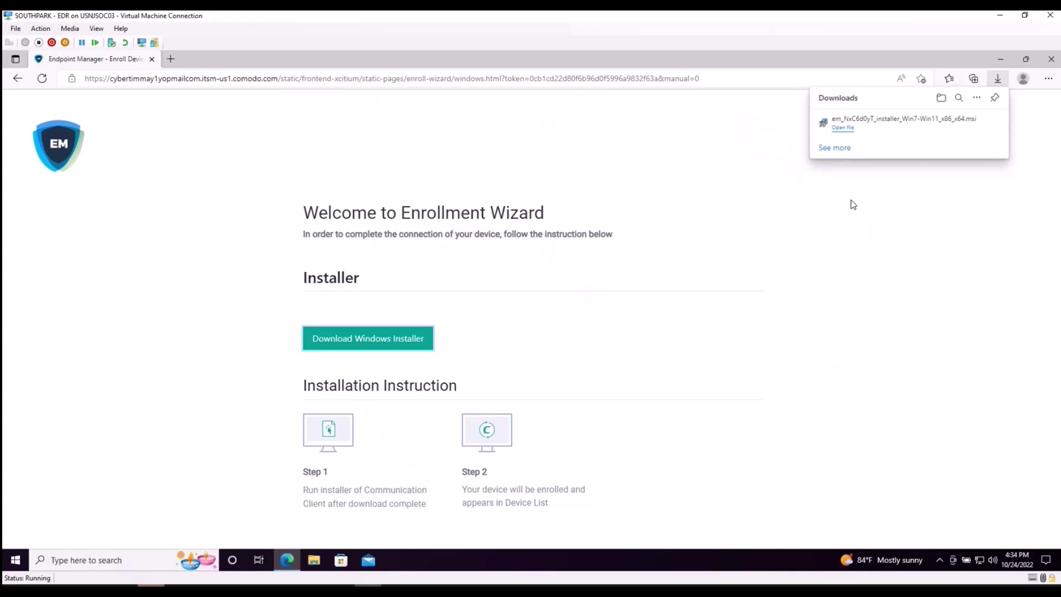
click(837, 129)
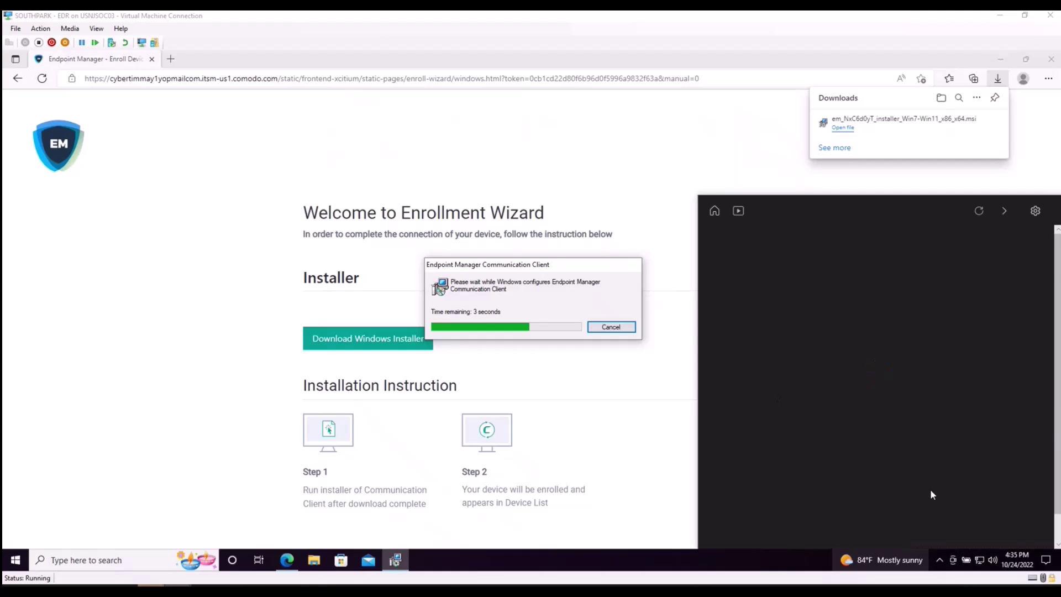
click(651, 441)
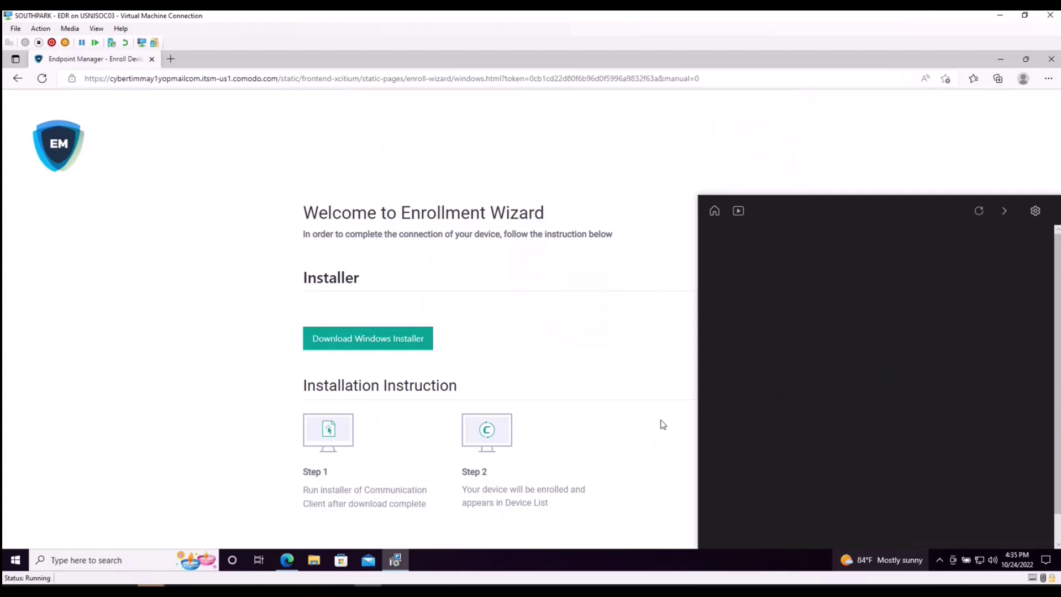
click(963, 176)
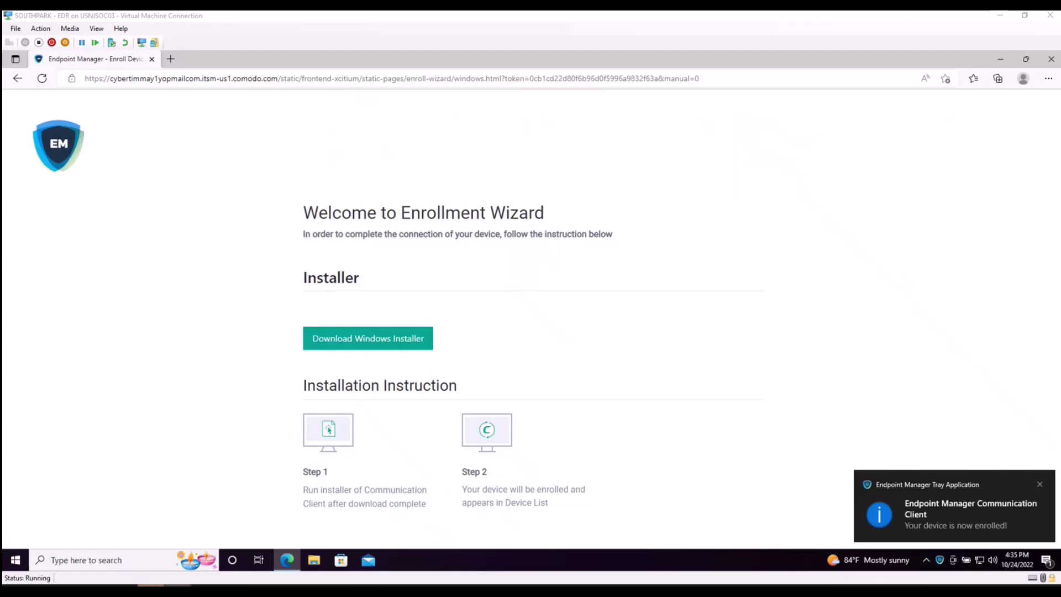
- Step through Next, Finish and Close in the enrollment wizard, then open Assets > Devices
key(alt+Tab)
double_click(544, 8)
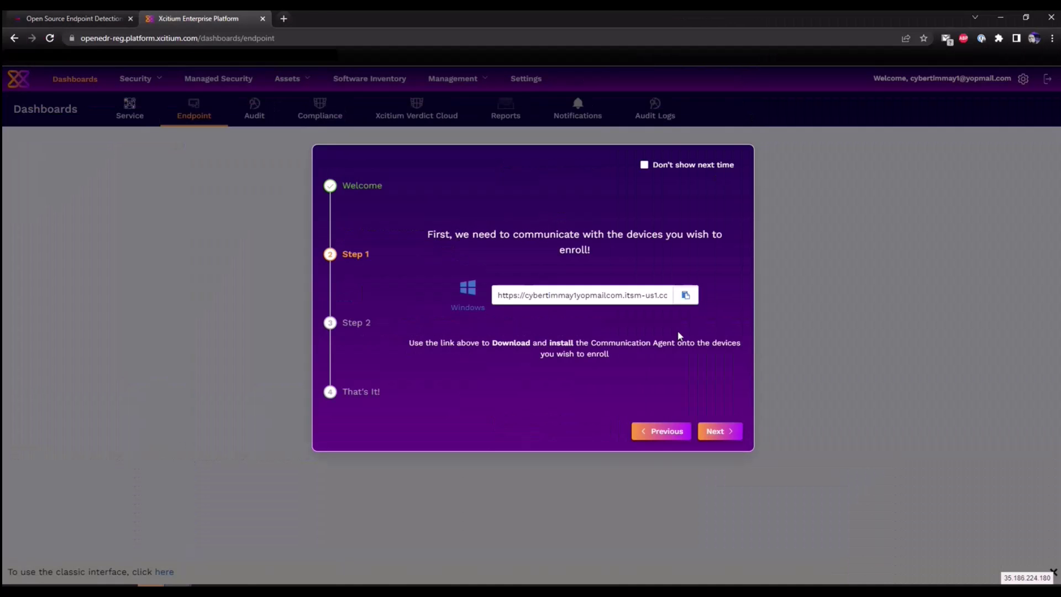
click(721, 432)
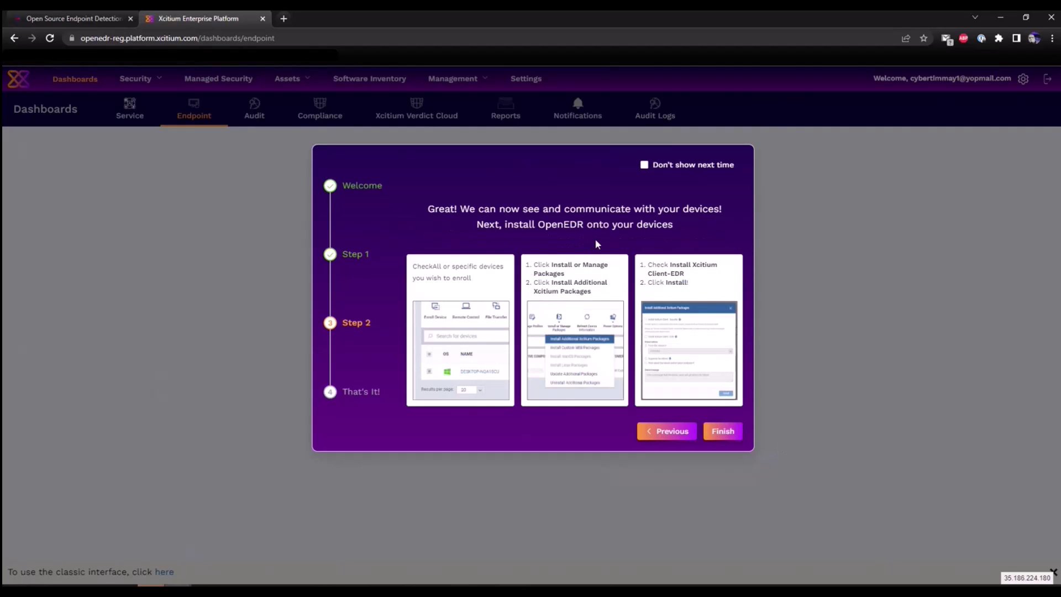
click(721, 437)
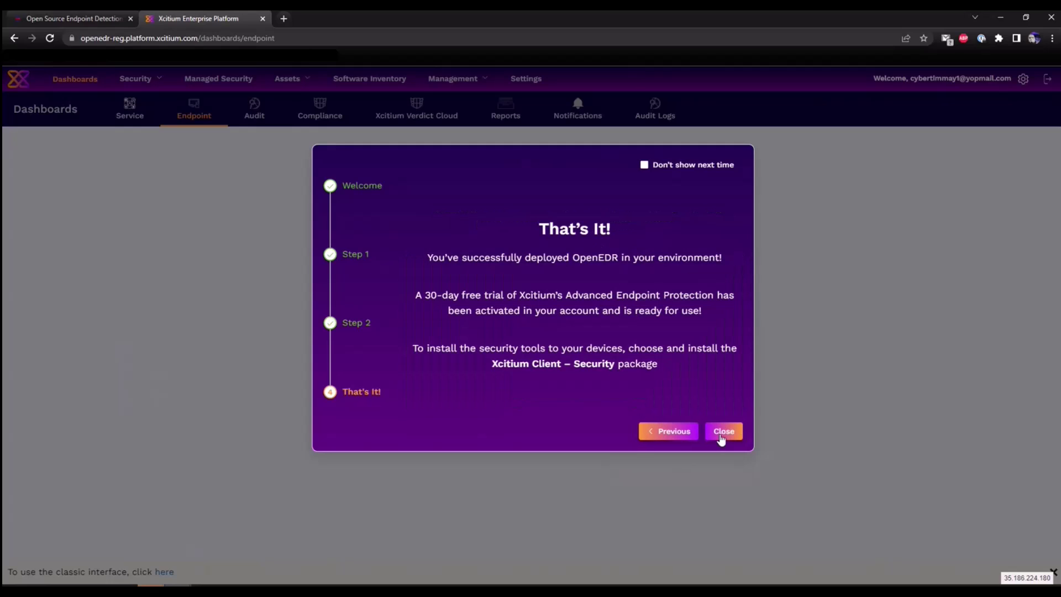
click(721, 437)
click(289, 78)
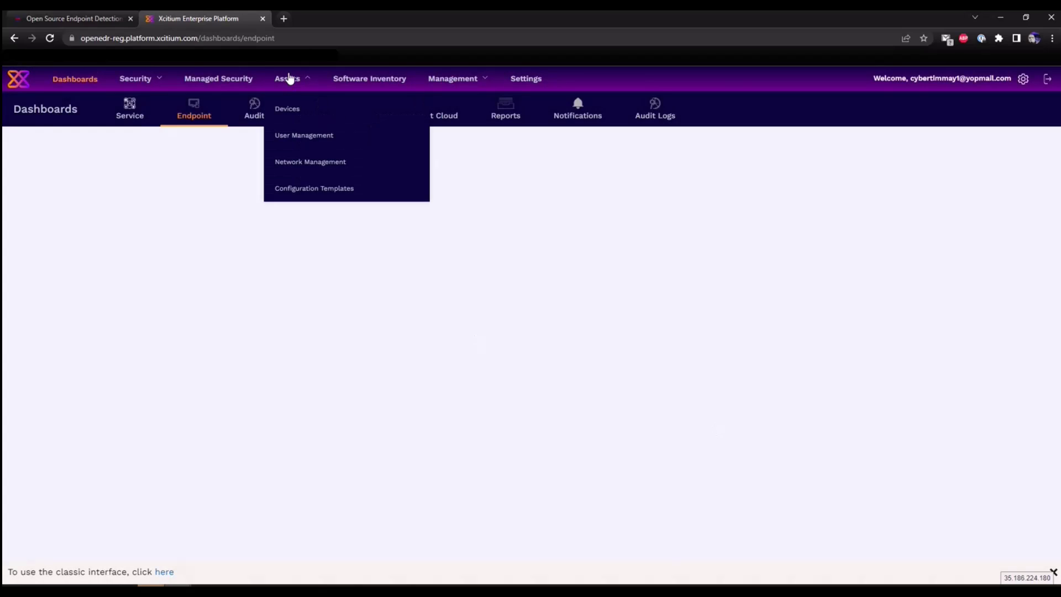
click(286, 107)
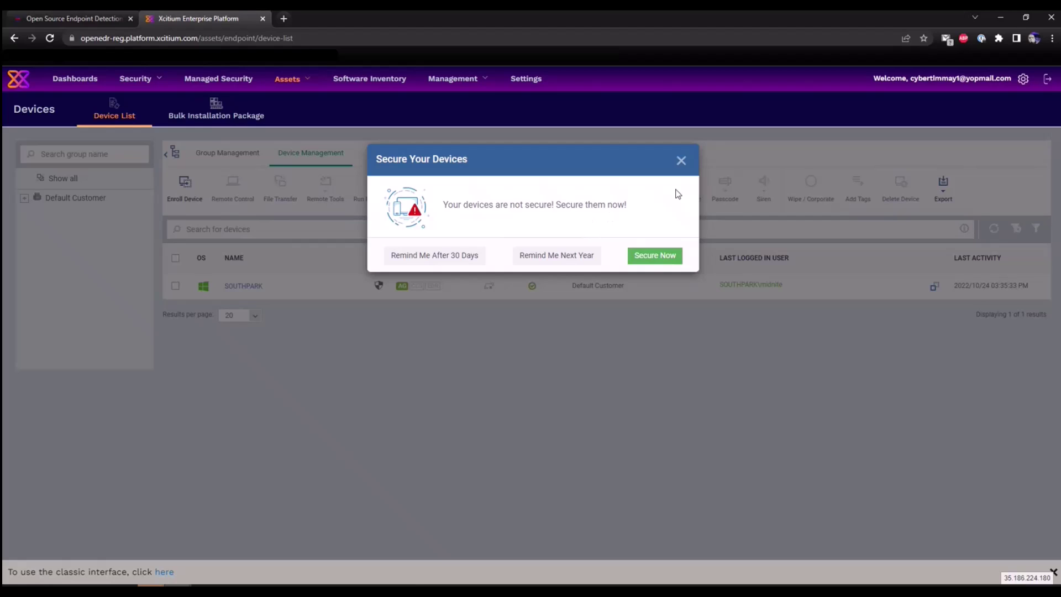
- Install the Xcitium Client - EDR package on SOUTHPARK via Install Additional Xcitium Packages
click(682, 160)
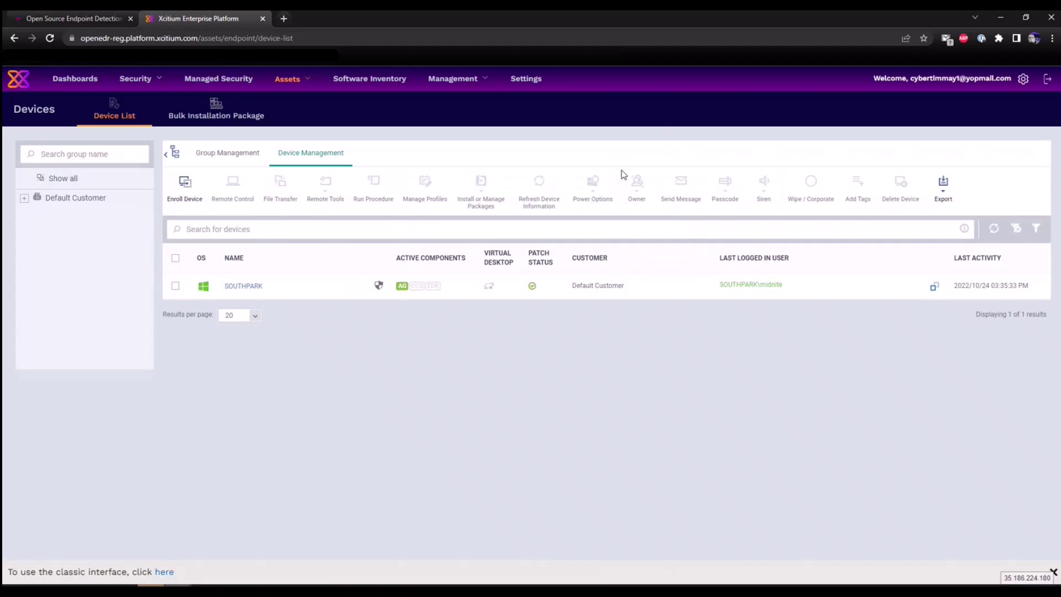
click(175, 286)
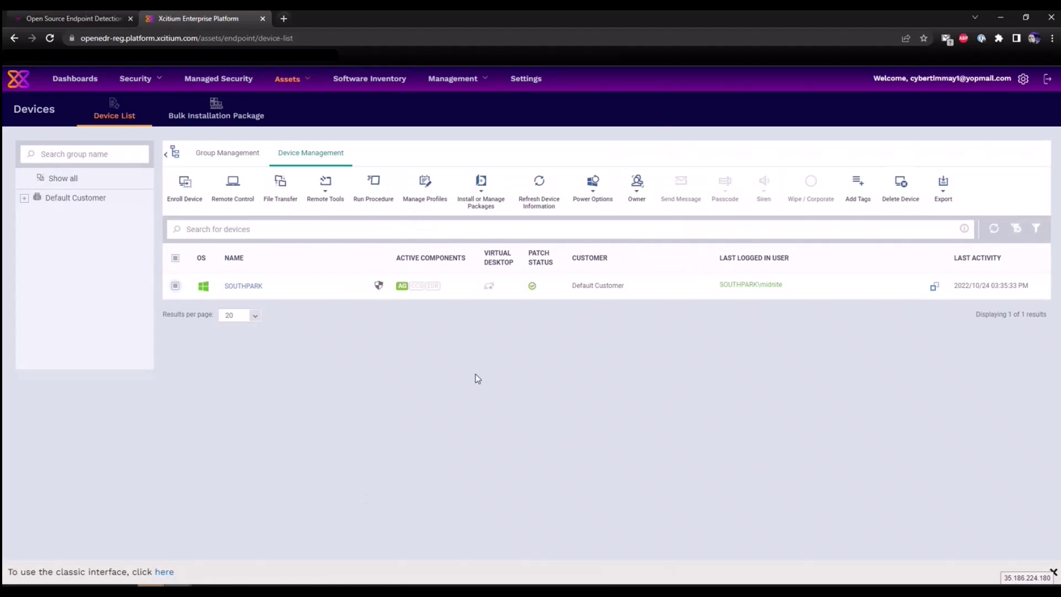
click(478, 204)
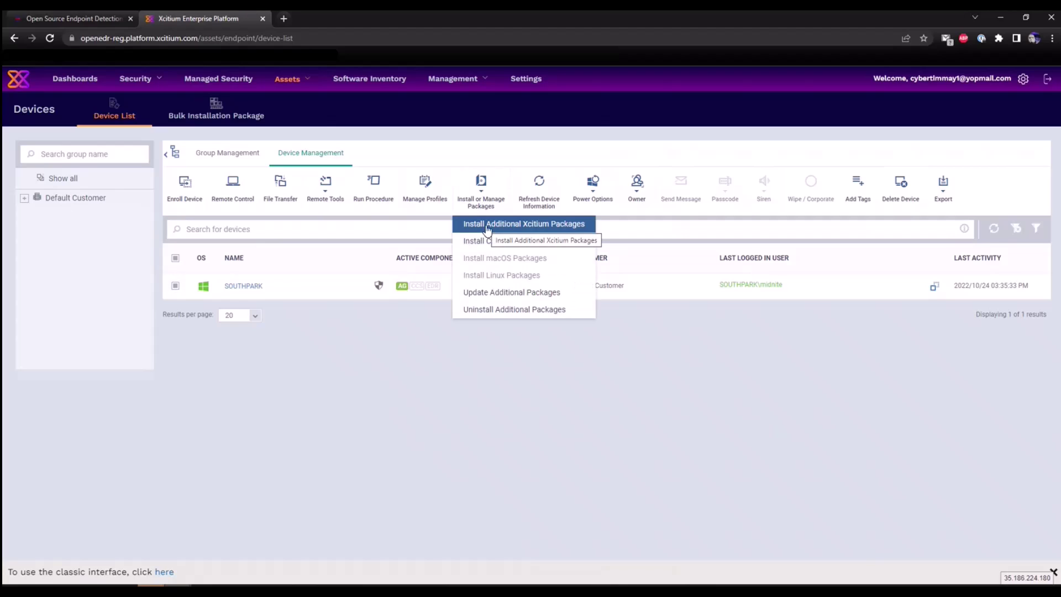
click(487, 227)
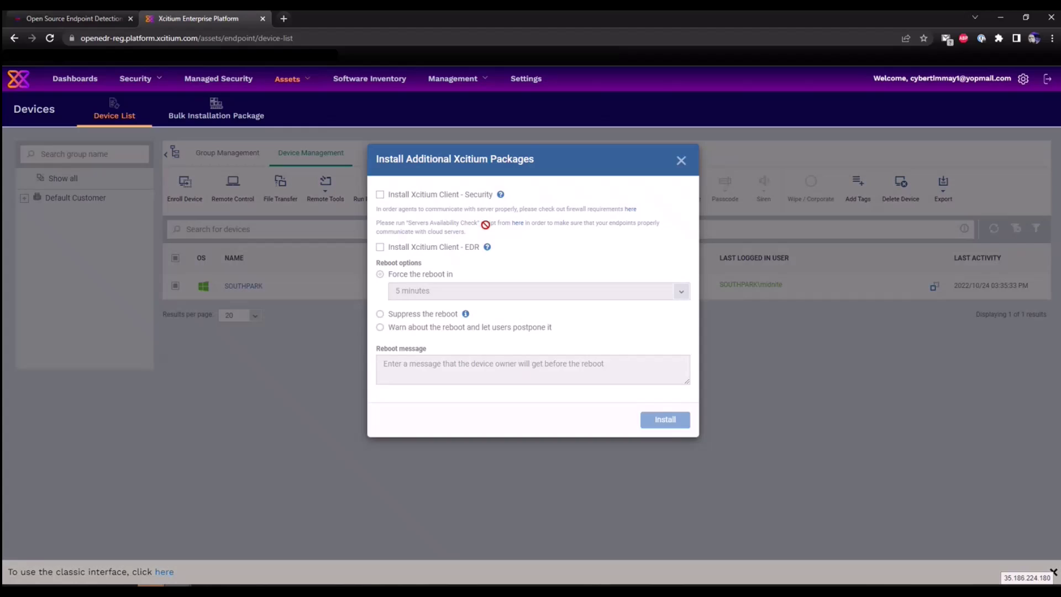
click(379, 247)
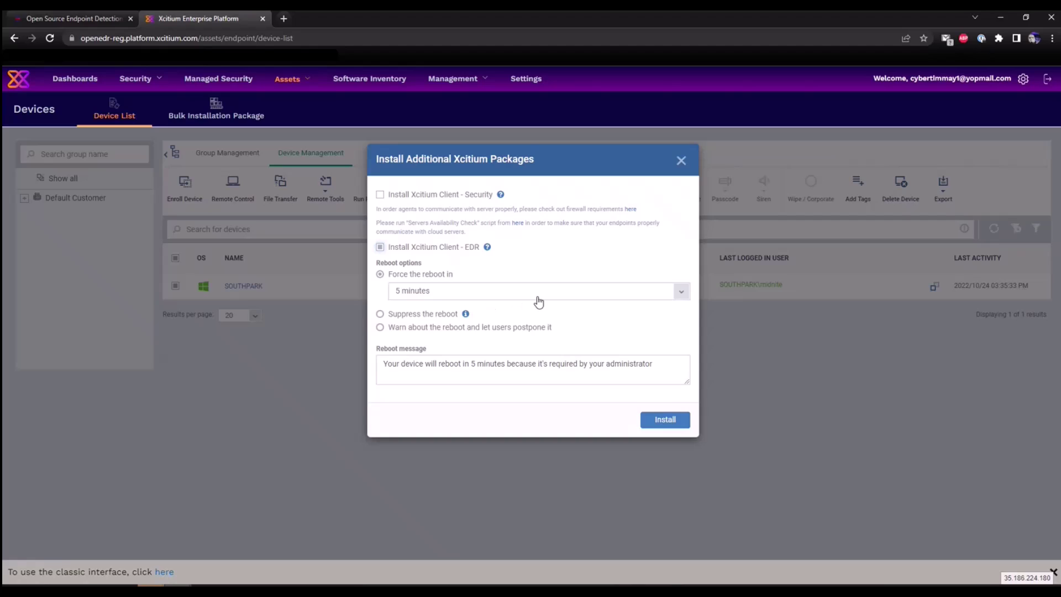
click(674, 424)
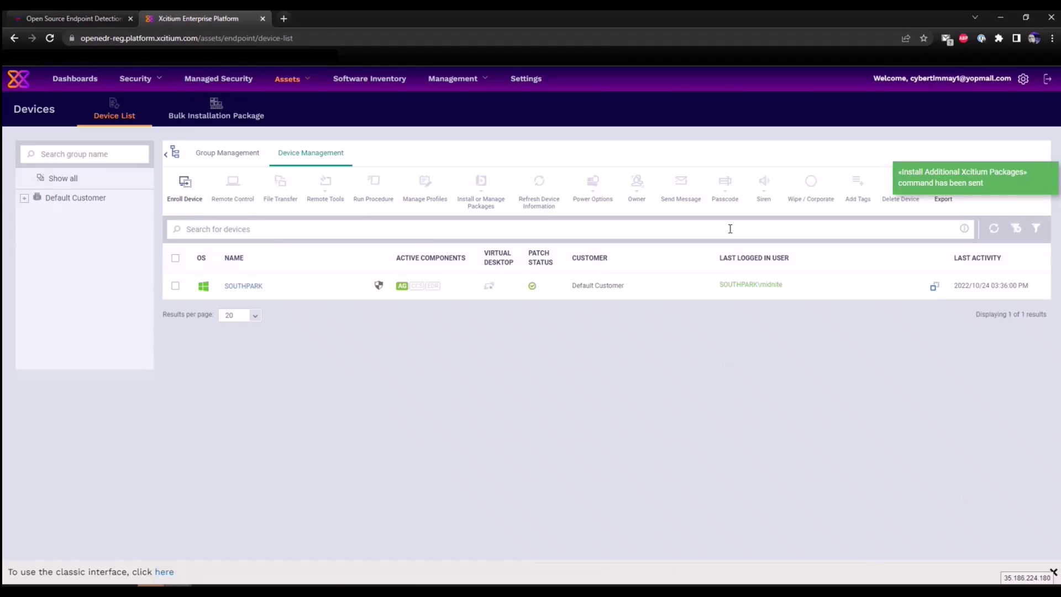
- Close the VM's Edge enrollment page and dismiss the sign-out notice
drag(698, 21, 680, 596)
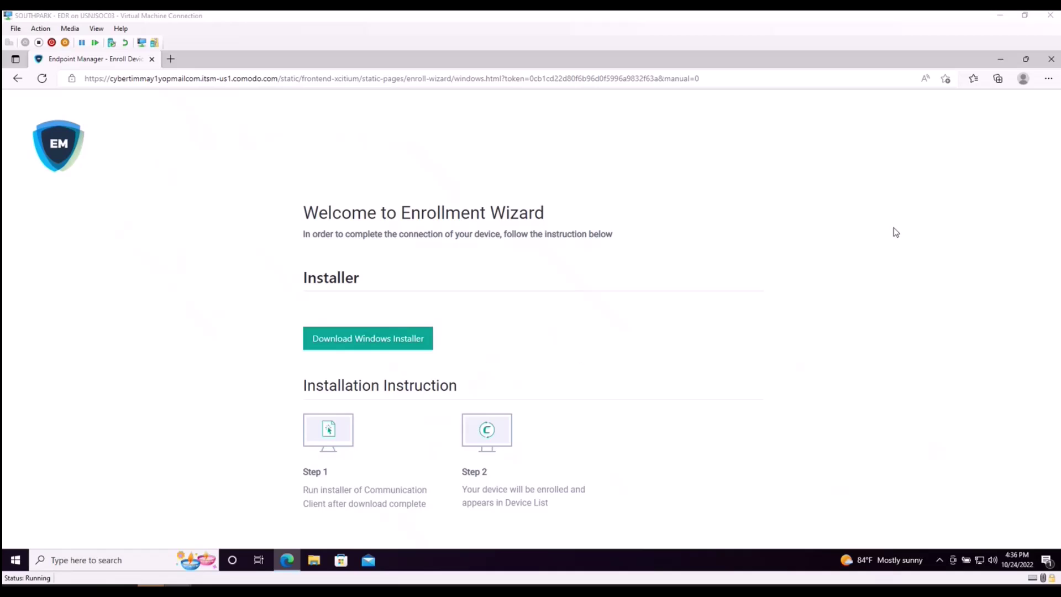
click(1050, 60)
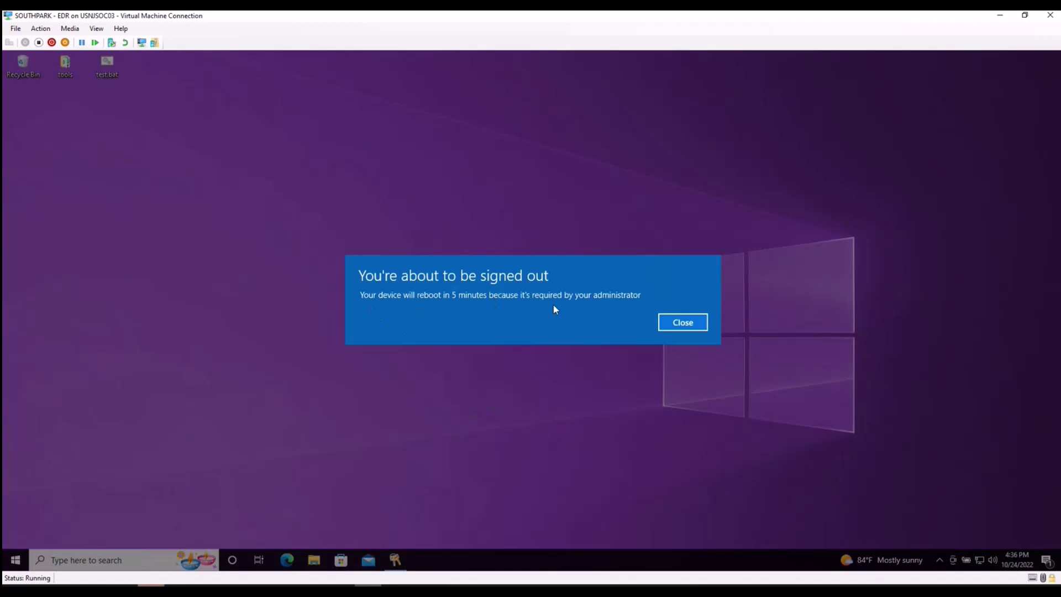
click(681, 322)
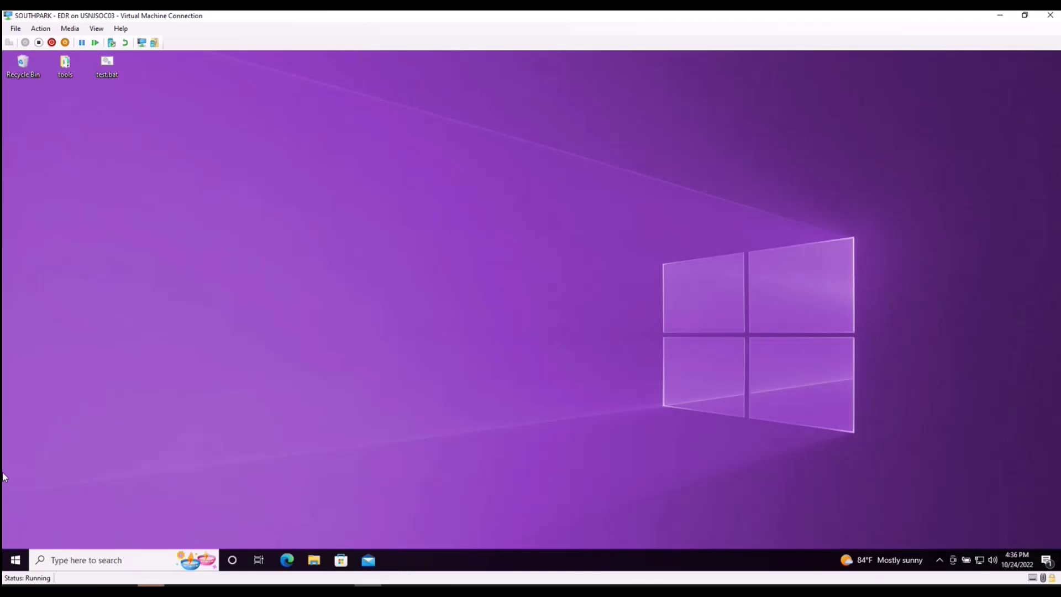
- Restart the SOUTHPARK VM from Start > Power and return to the portal
click(21, 552)
mouse_move(17, 535)
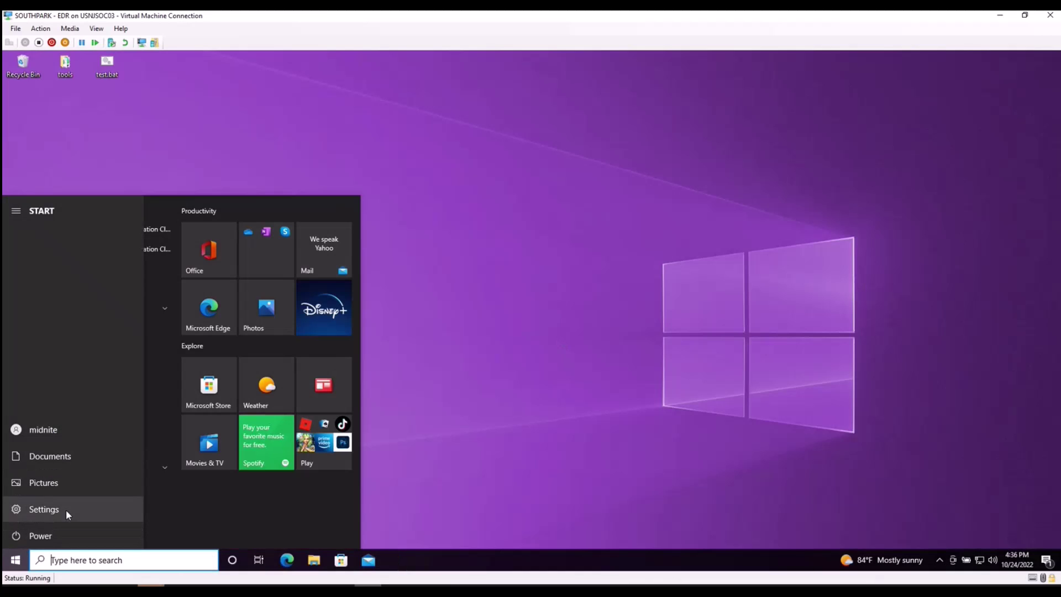
click(52, 535)
click(51, 510)
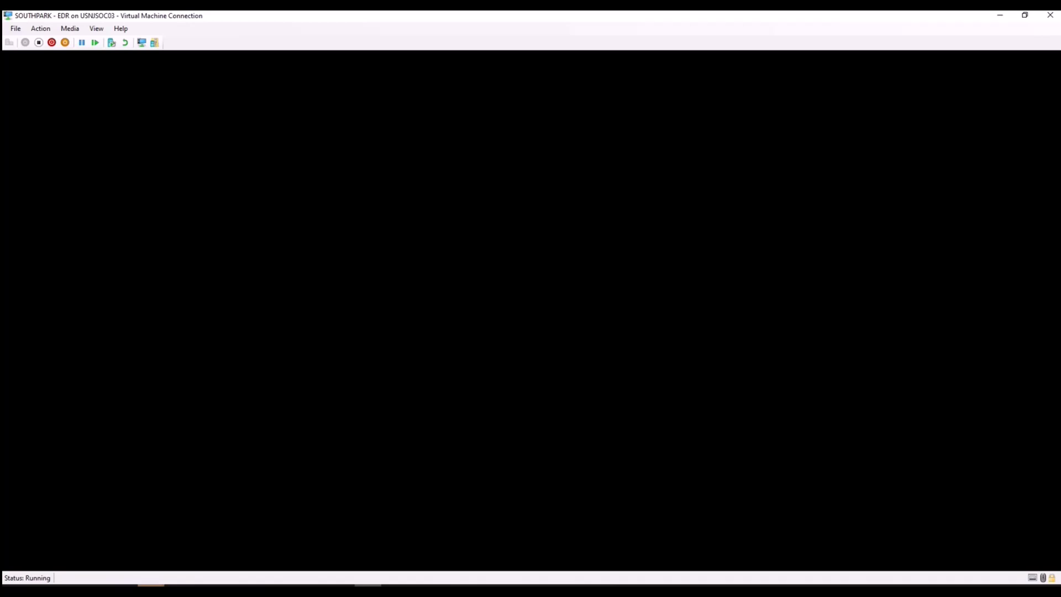
key(alt+Tab)
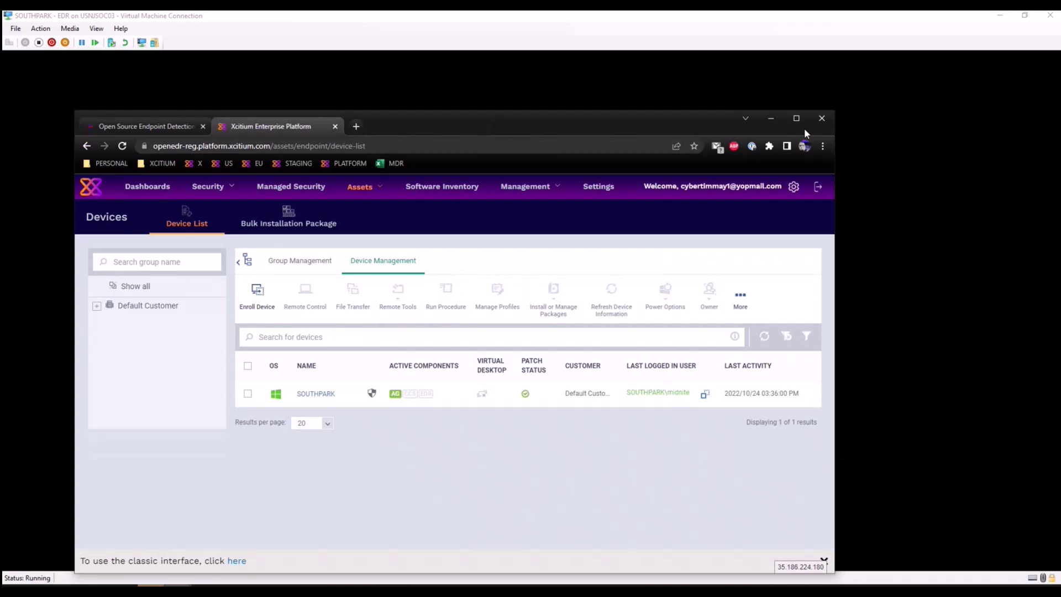
- Maximize the portal and go to Security > Endpoint Security
click(797, 120)
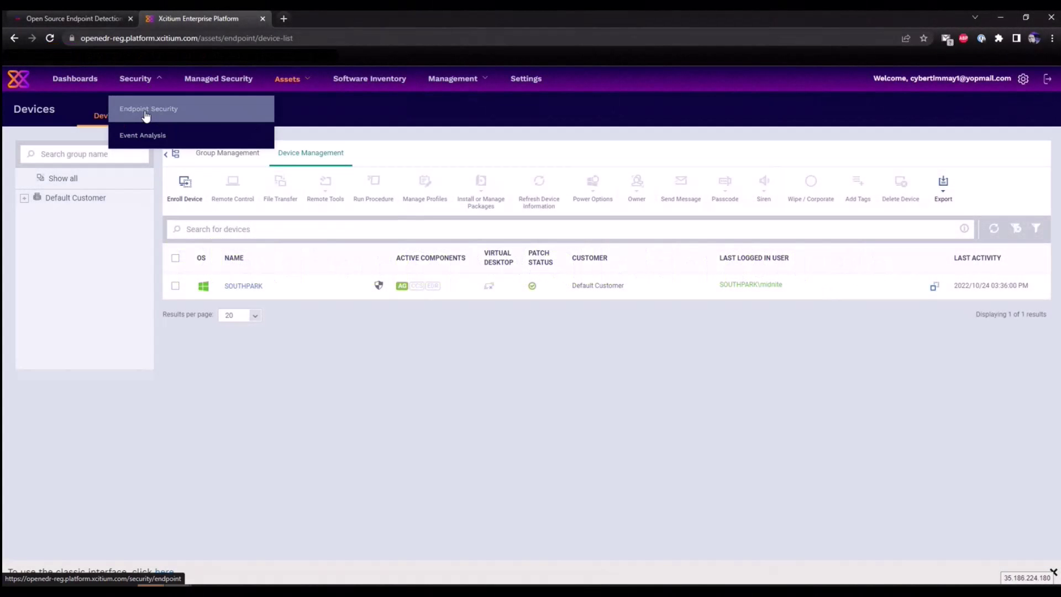
click(145, 111)
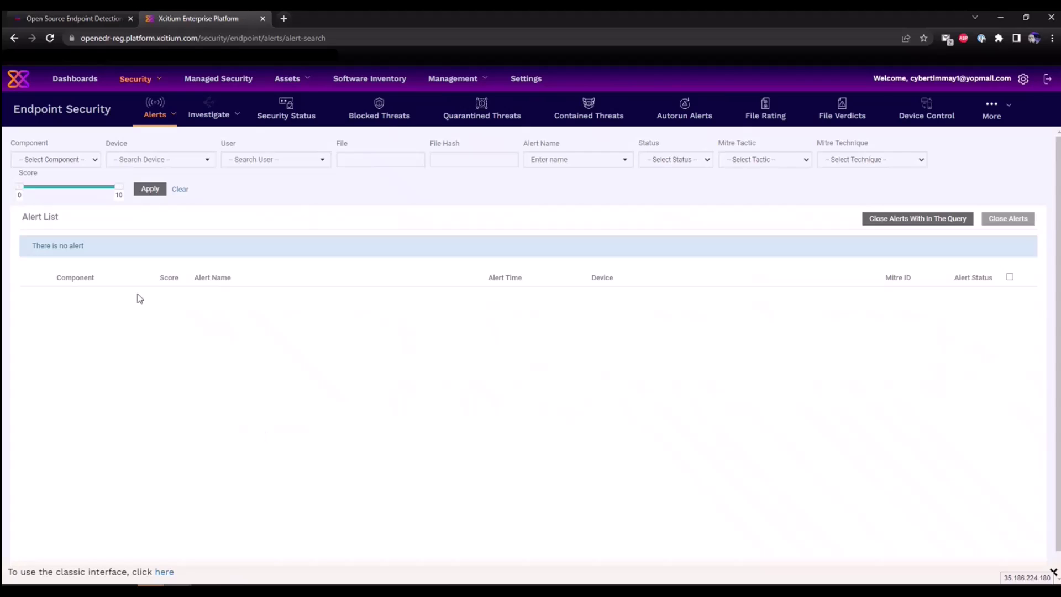
- Open Alerts > Alert Policy and view the Xcitium Predefined Policy rules
click(156, 106)
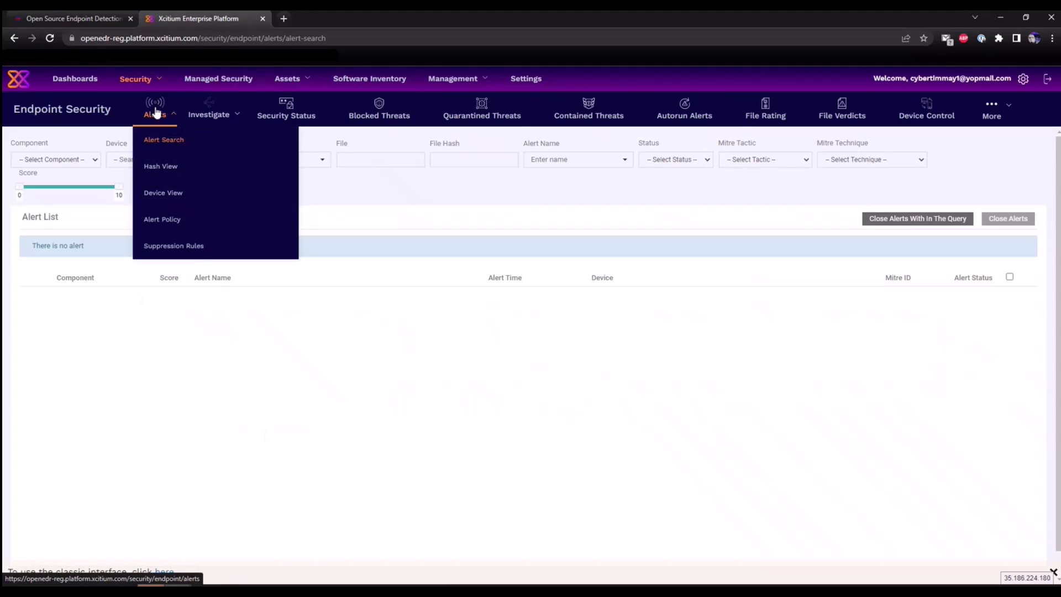
click(162, 220)
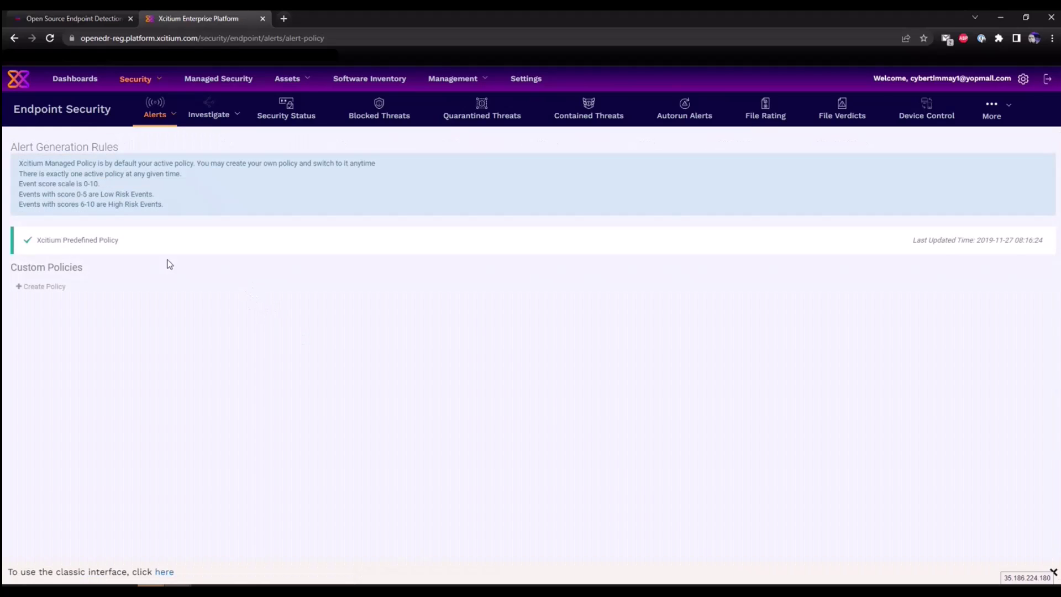
mouse_move(102, 251)
click(200, 247)
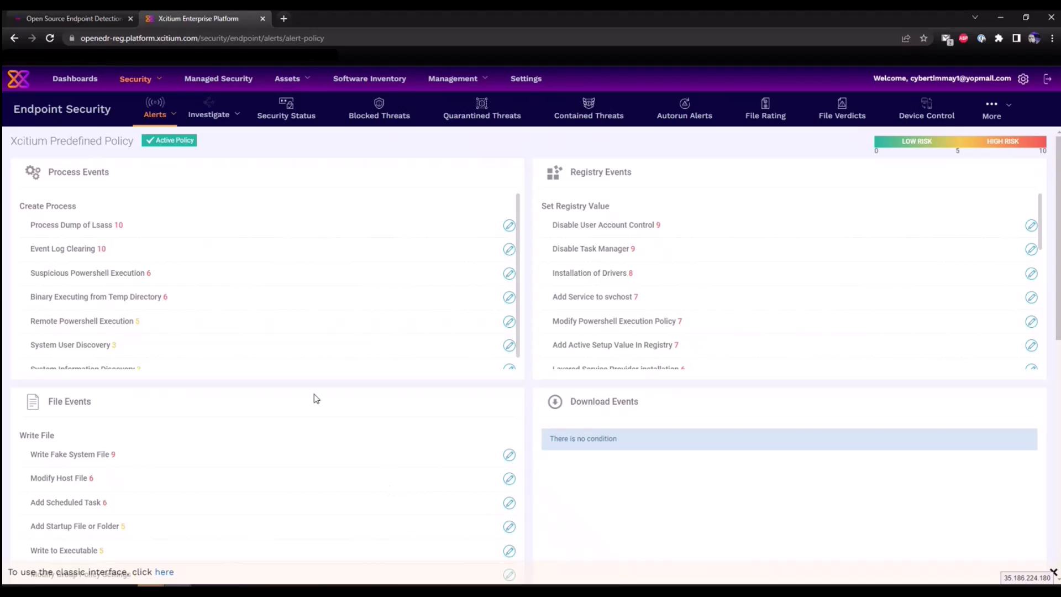
click(510, 226)
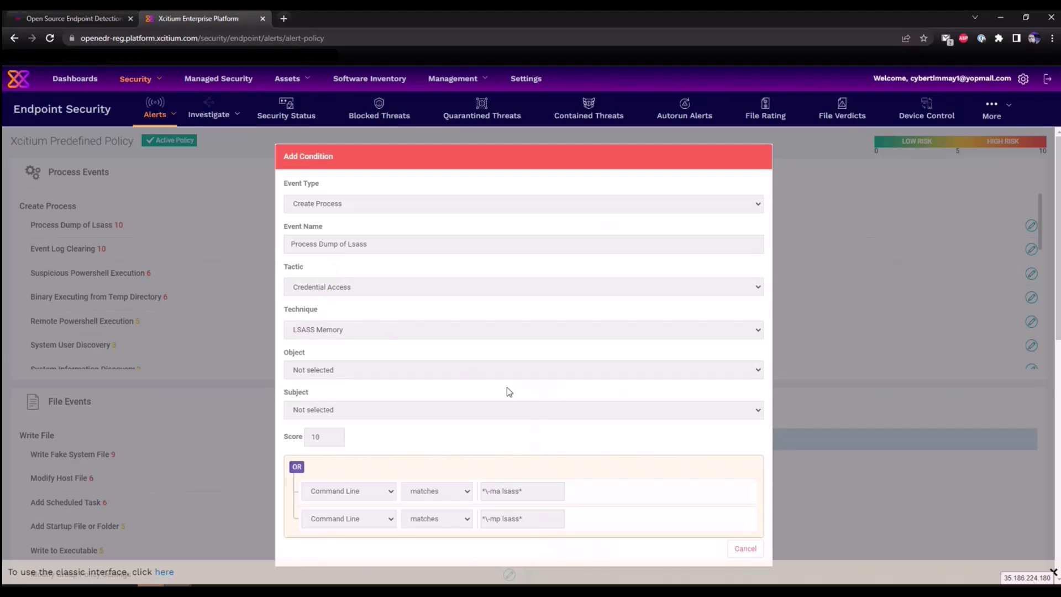
scroll(506, 387, down, 2)
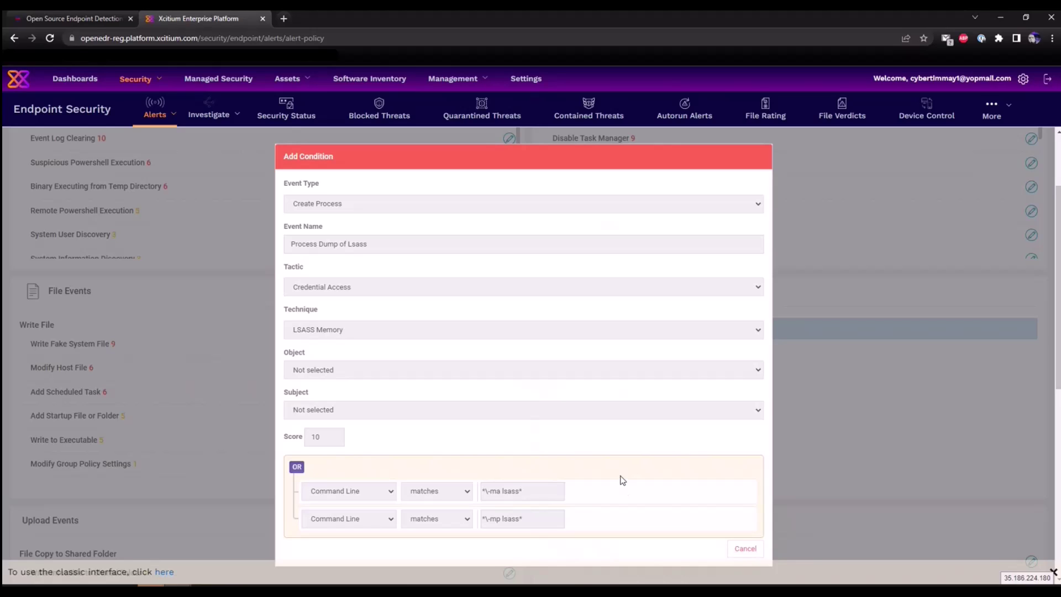
scroll(623, 480, up, 2)
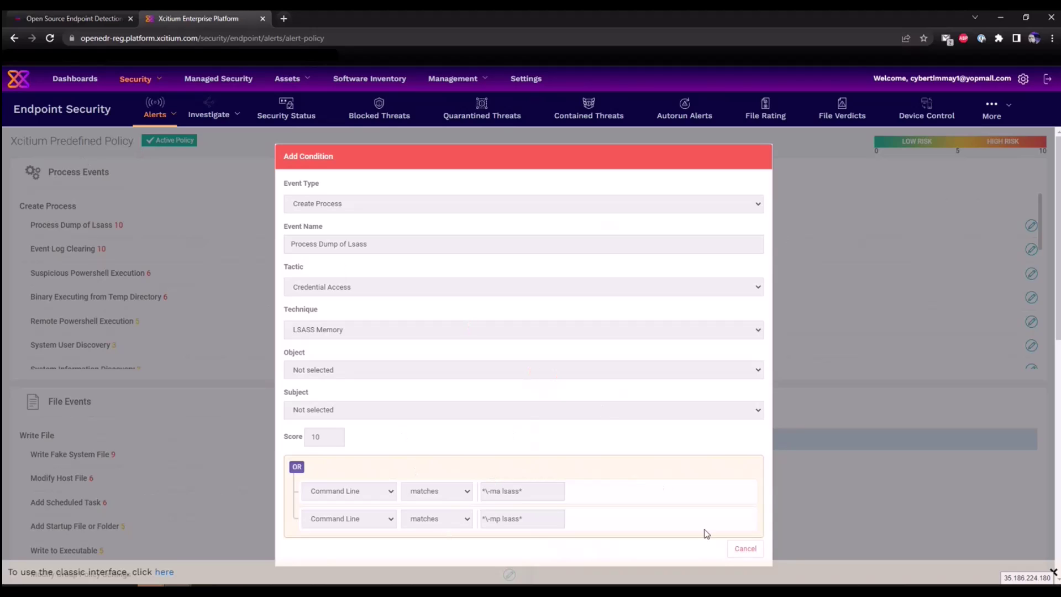
click(744, 549)
- Return to Alerts > Alert Policy and close the welcome wizard, suppressing it from reappearing
click(155, 114)
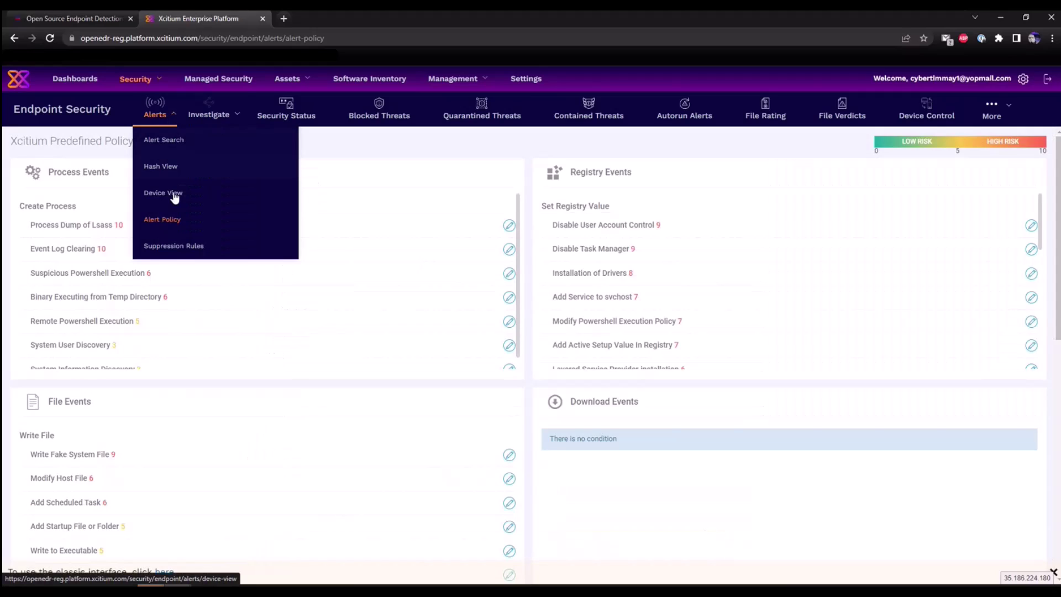
click(166, 219)
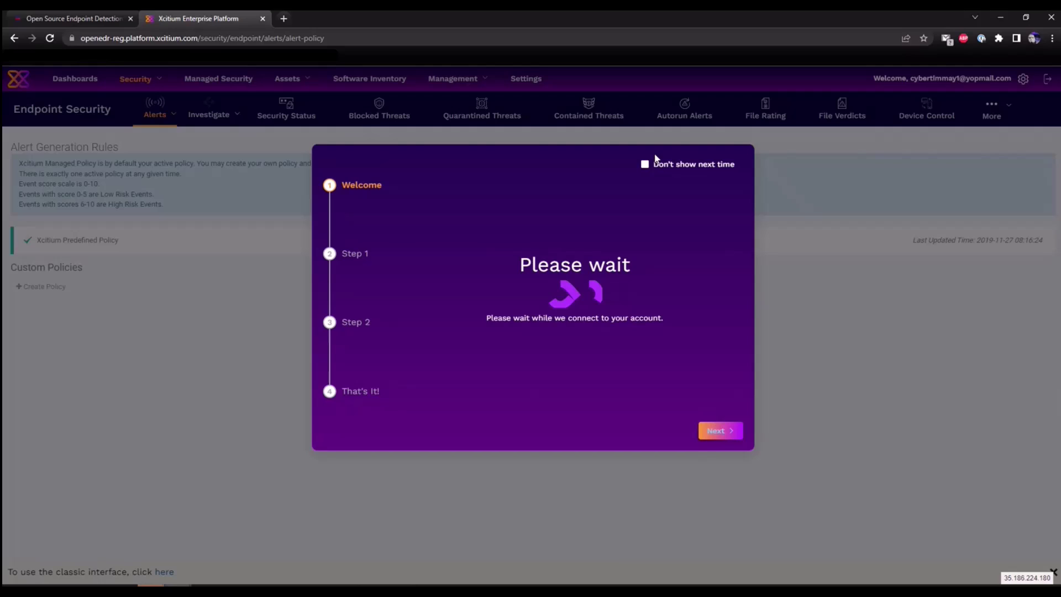
click(645, 164)
click(716, 434)
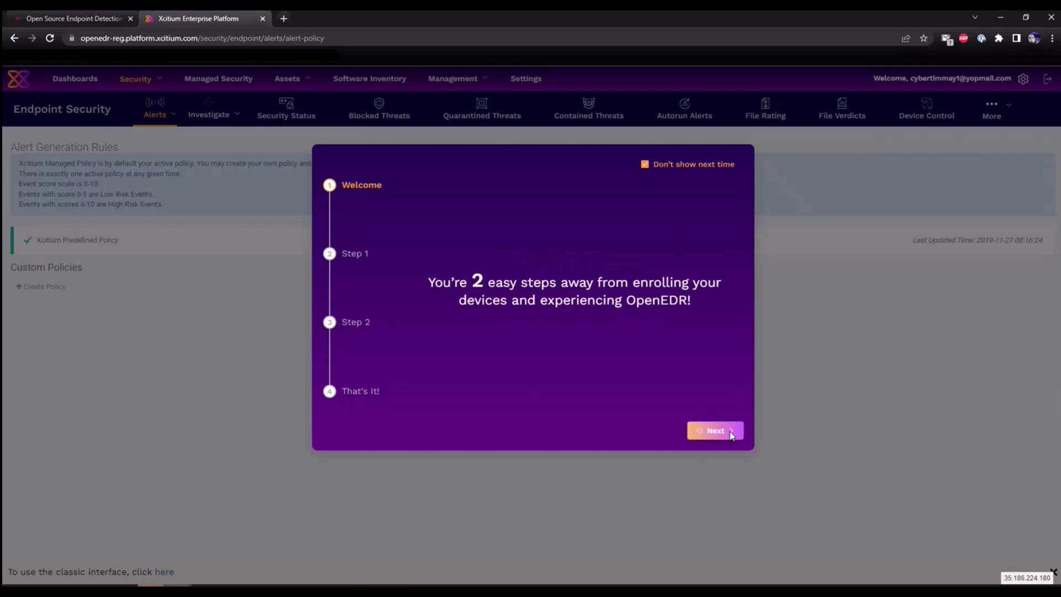
click(716, 434)
click(730, 434)
click(803, 431)
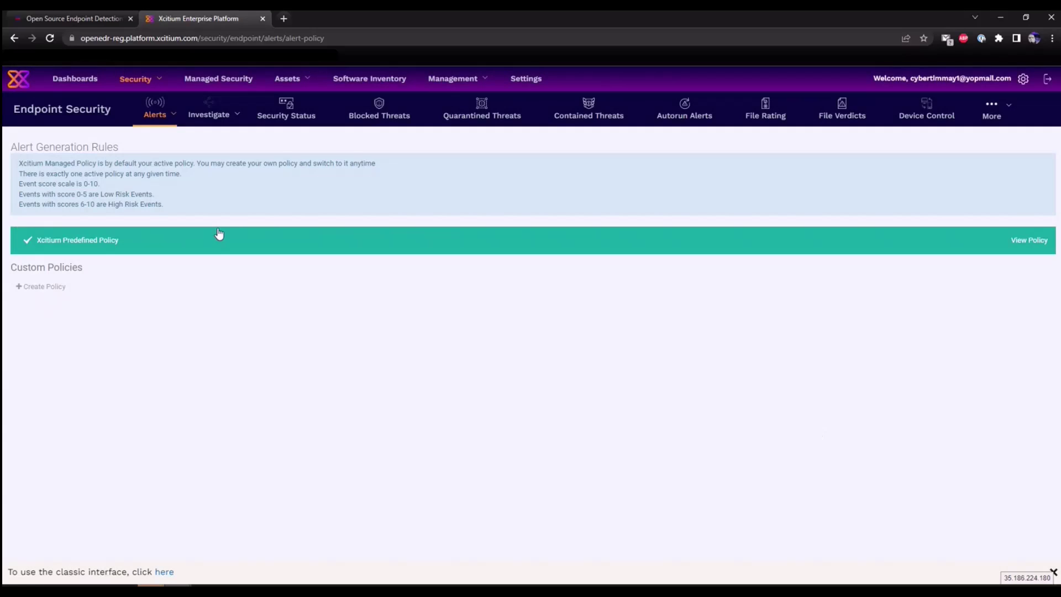
- Create a custom policy named 'Testing'
click(49, 289)
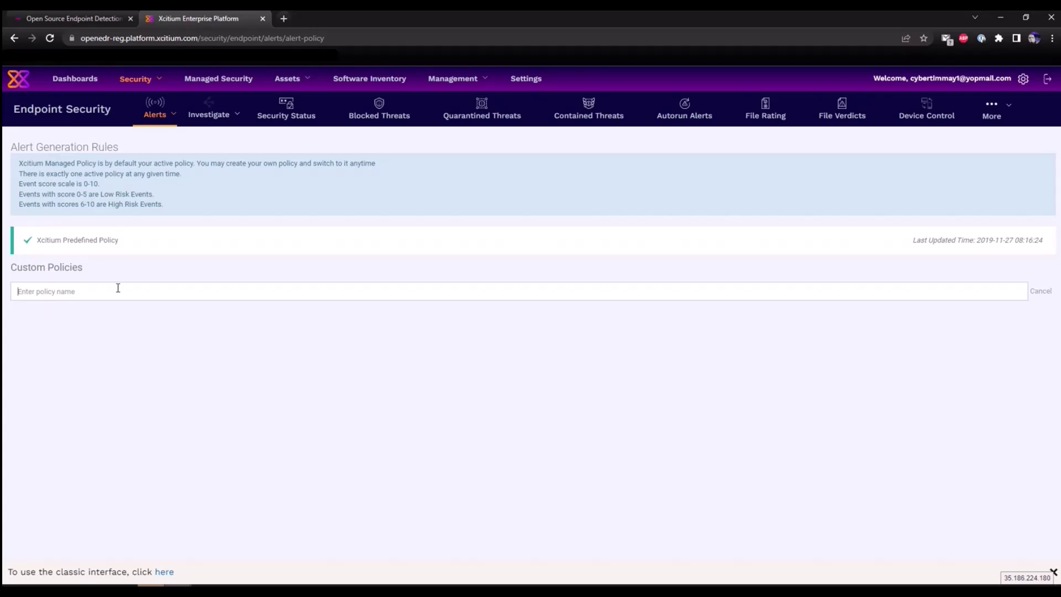
text(Testing)
key(Return)
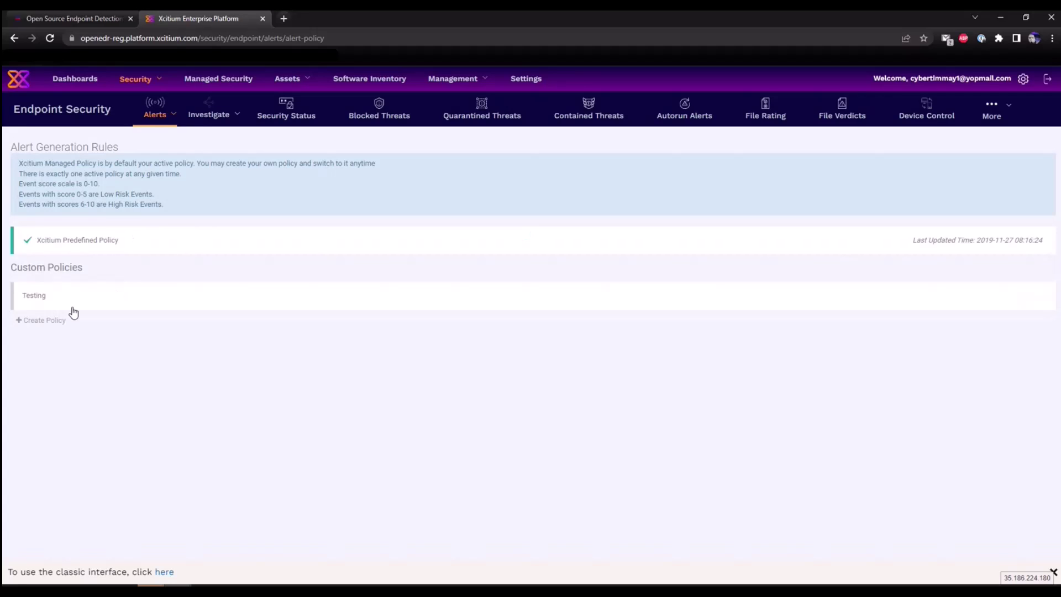
- Open the Testing policy's rules and review the Process Dump of Lsass conditions without saving
click(73, 309)
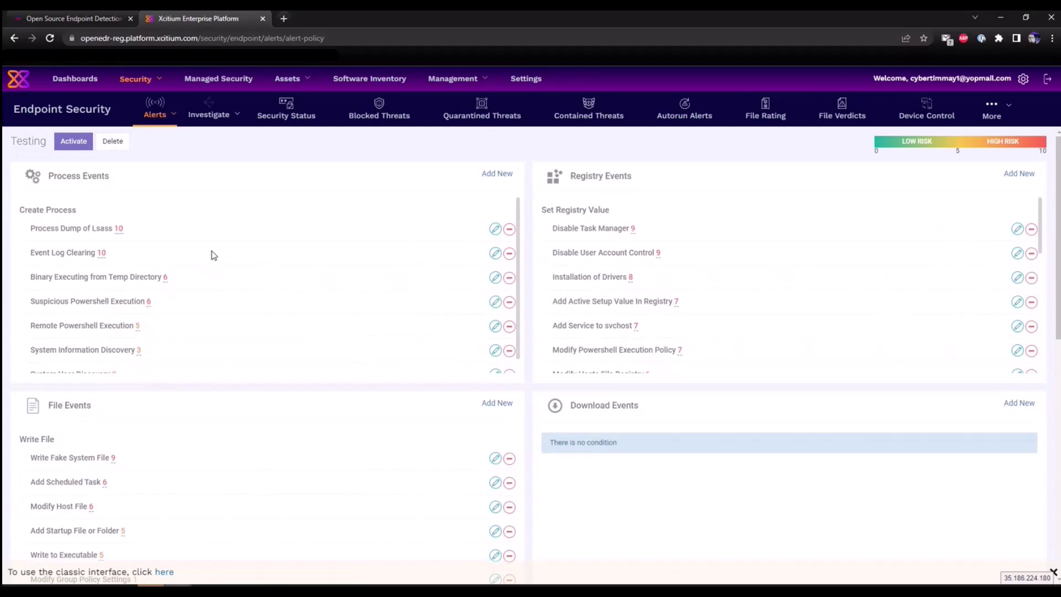
click(494, 230)
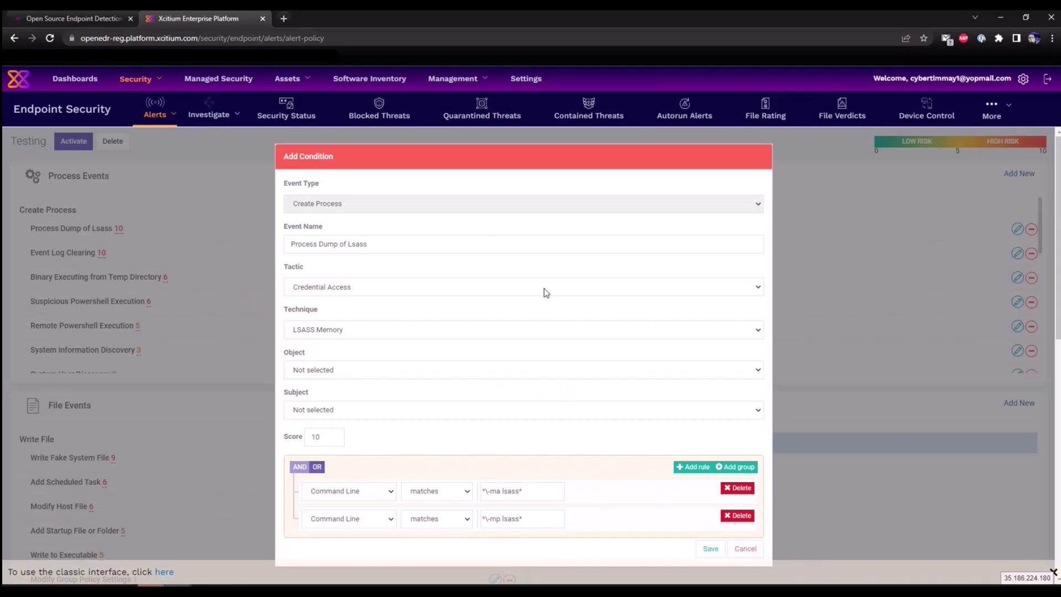
scroll(515, 390, down, 1)
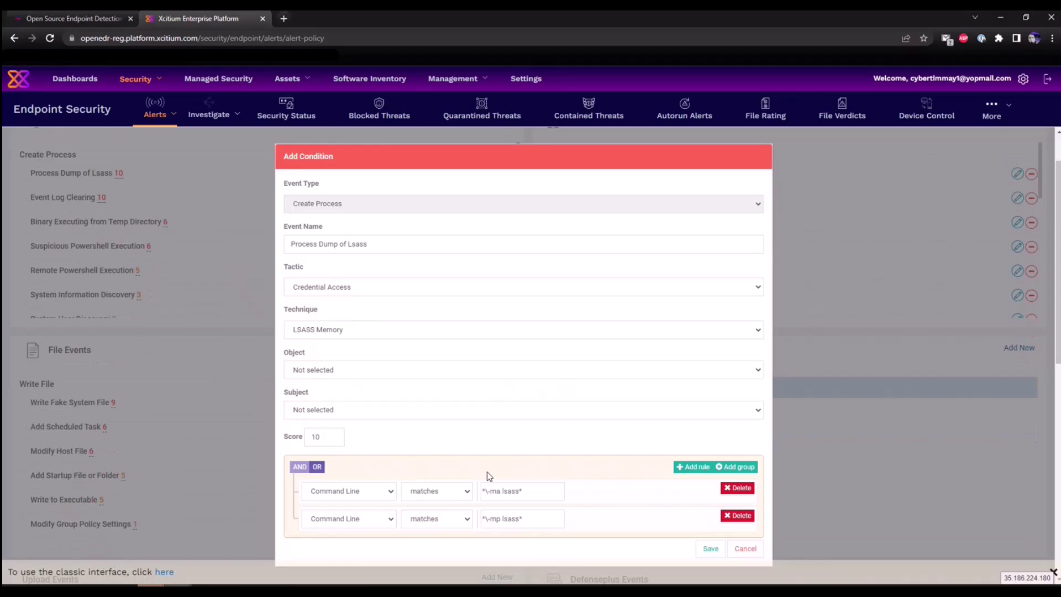
click(745, 547)
mouse_move(231, 122)
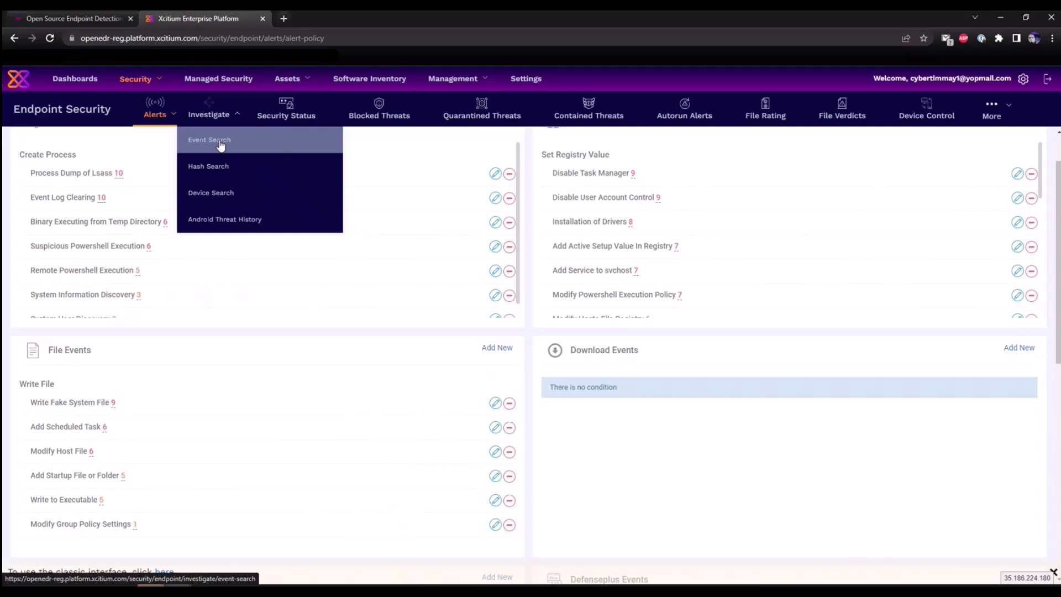
- Run Event Search over the Last 30 Days to list SOUTHPARK Create Process events from EDR
click(220, 143)
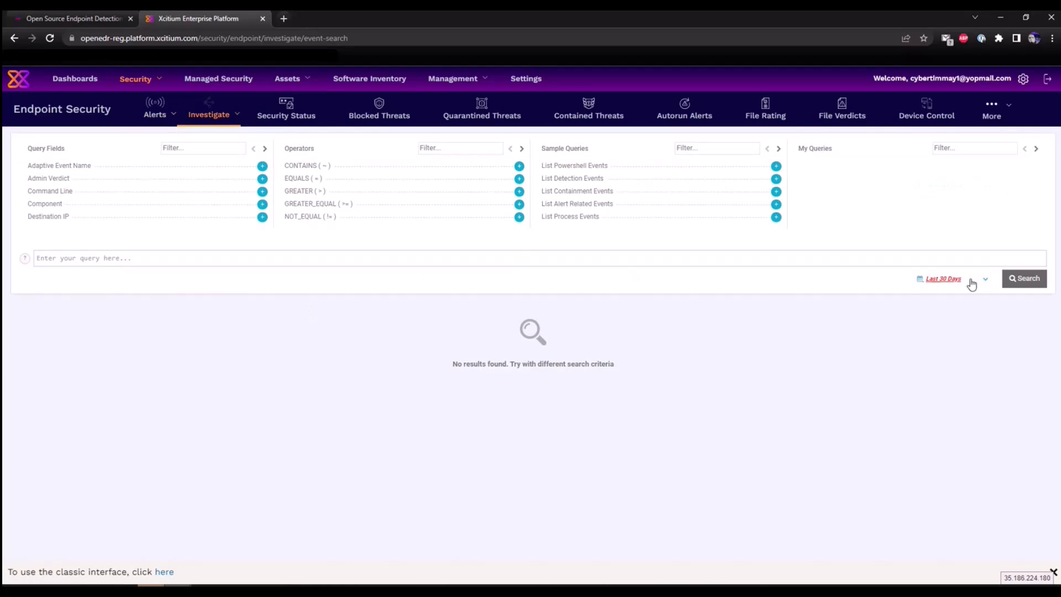
click(1026, 280)
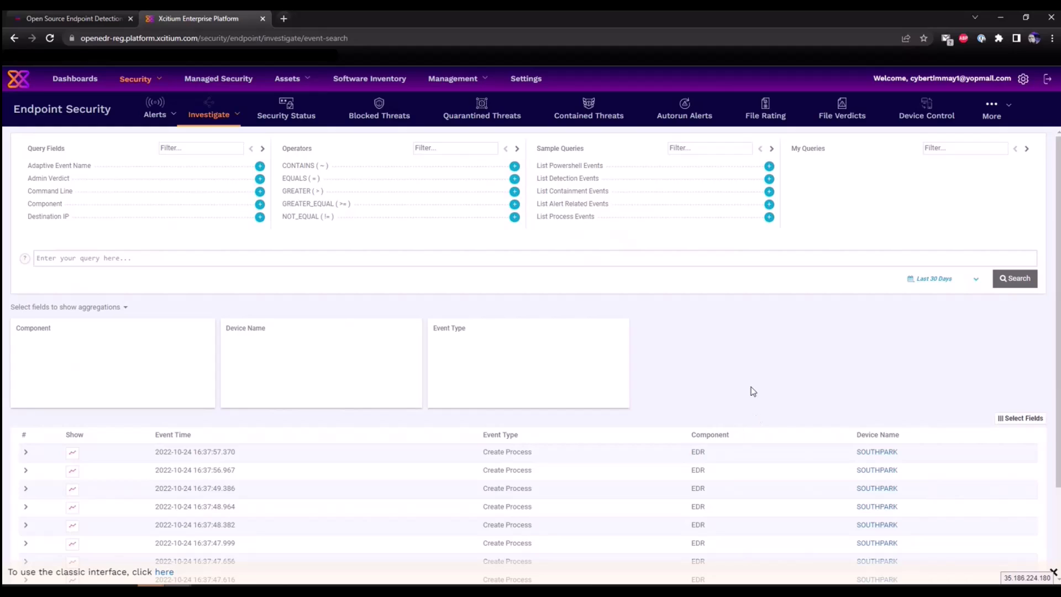
scroll(752, 395, down, 2)
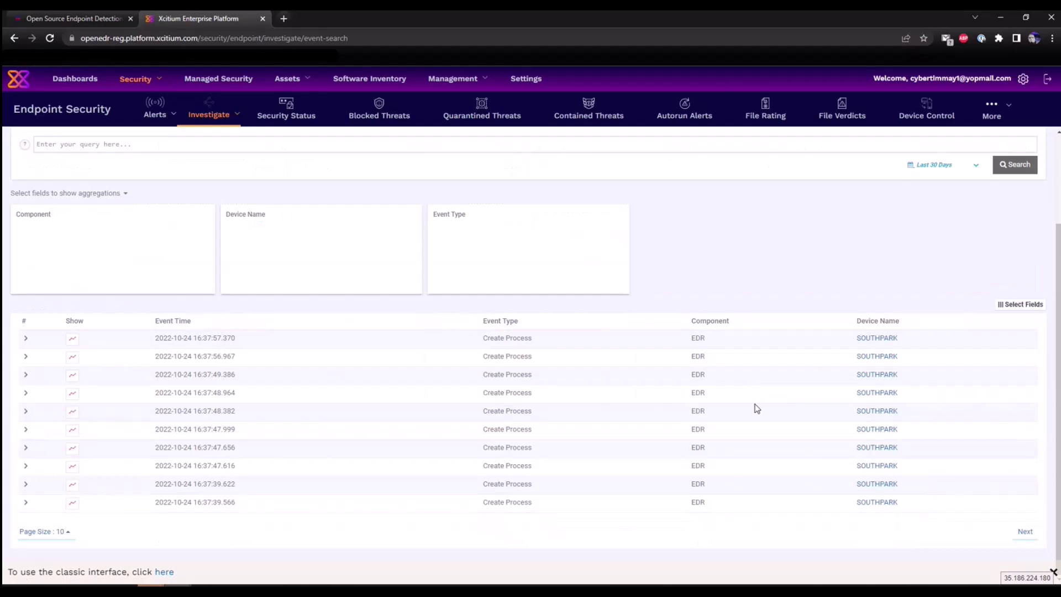
click(1030, 171)
click(1009, 281)
- Select Adaptive Event Name, Path and Command Line as result columns and save
click(1009, 281)
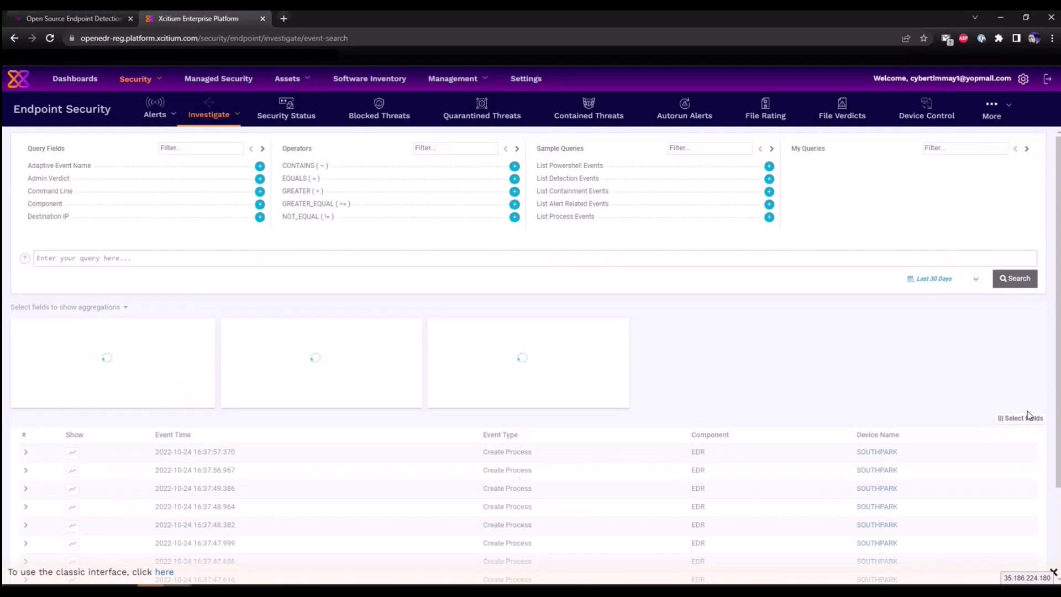
click(1029, 417)
scroll(981, 456, down, 2)
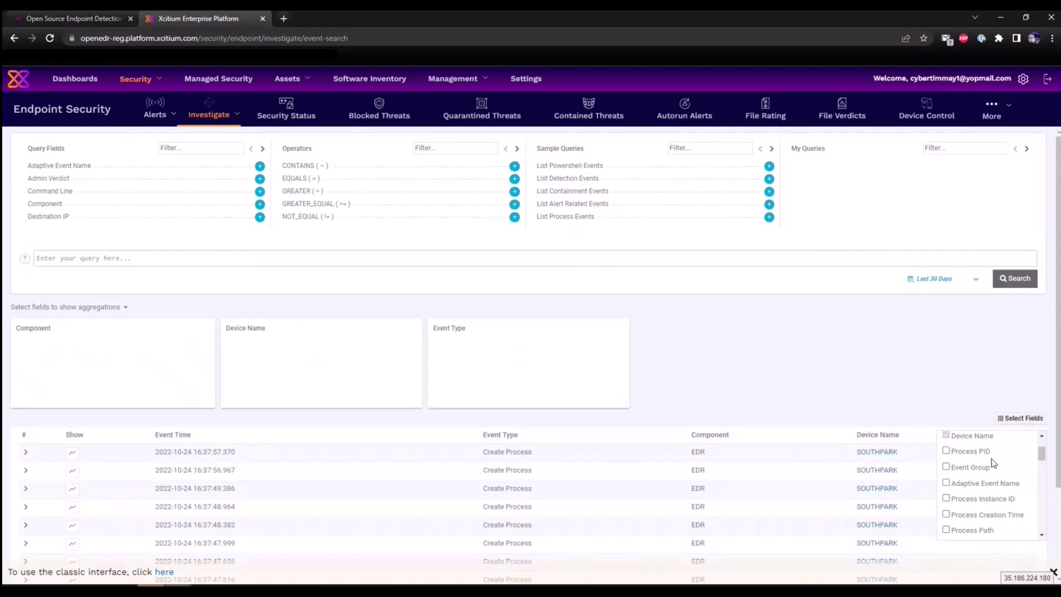
click(947, 484)
scroll(984, 457, down, 2)
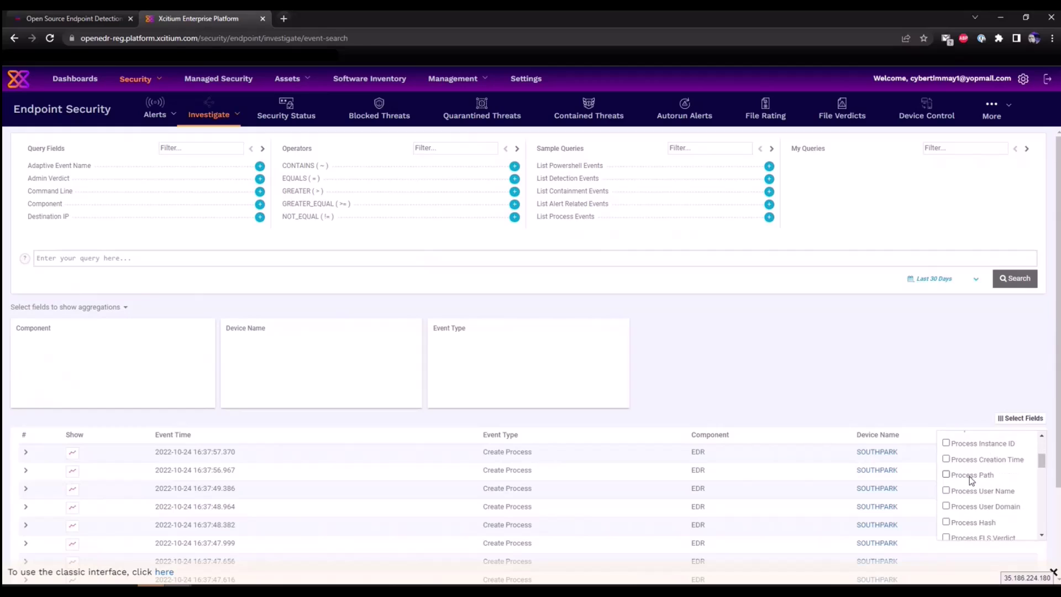
scroll(973, 480, down, 5)
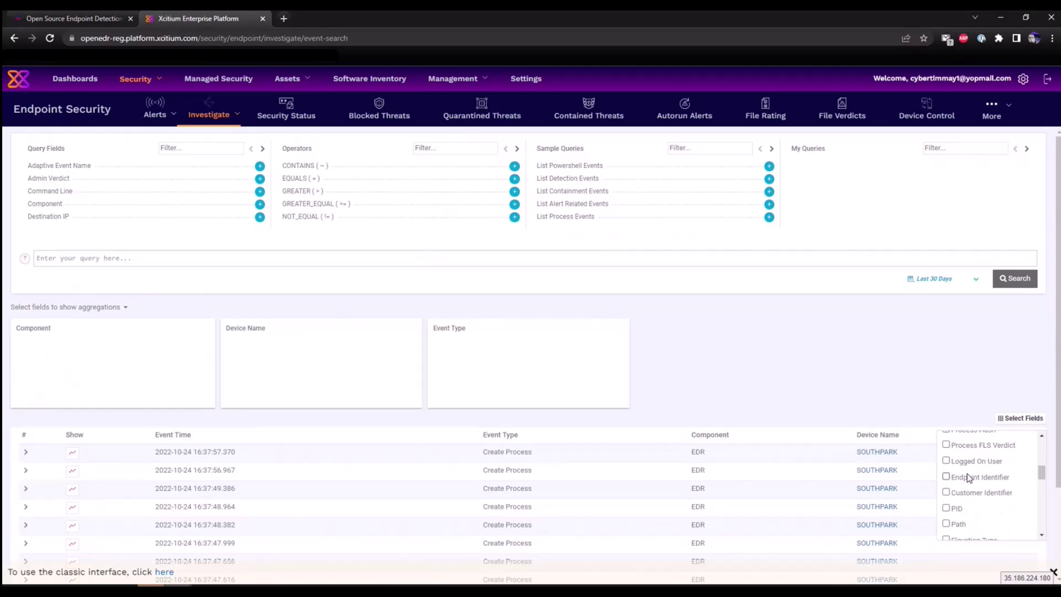
click(947, 451)
click(946, 482)
scroll(984, 478, down, 5)
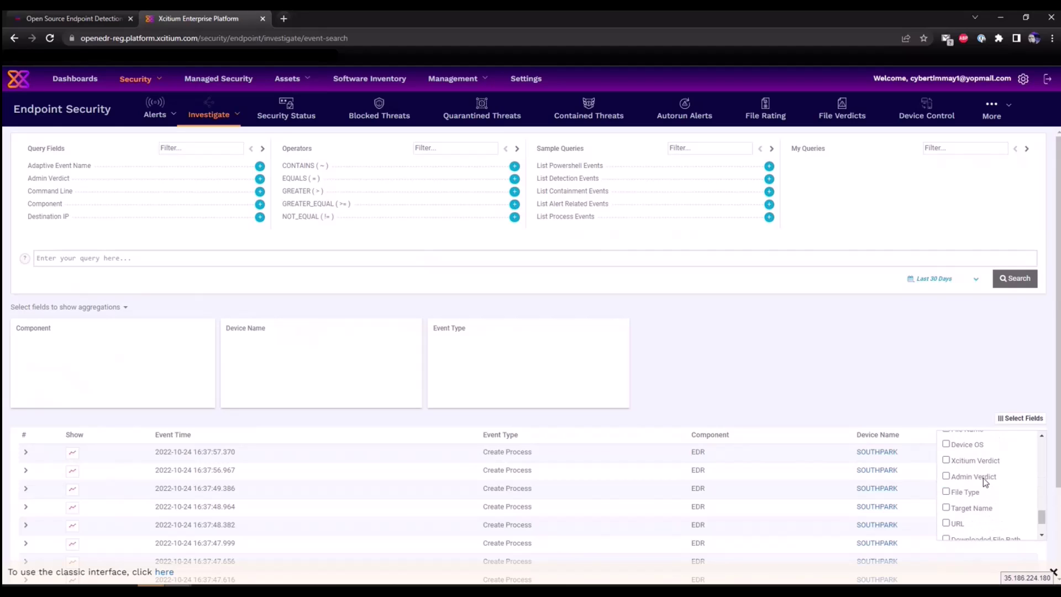
click(1019, 530)
- Re-run the search and browse the results with the new Path and Command Line columns
click(1017, 280)
click(1017, 279)
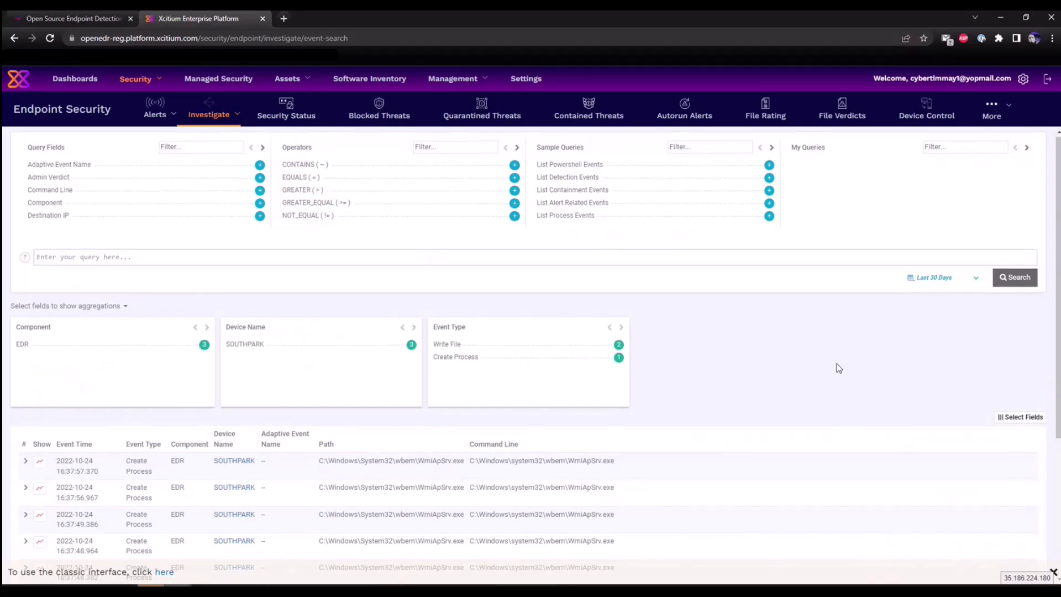
scroll(793, 357, down, 3)
scroll(793, 332, down, 1)
scroll(795, 354, up, 5)
scroll(794, 357, down, 3)
scroll(794, 359, up, 3)
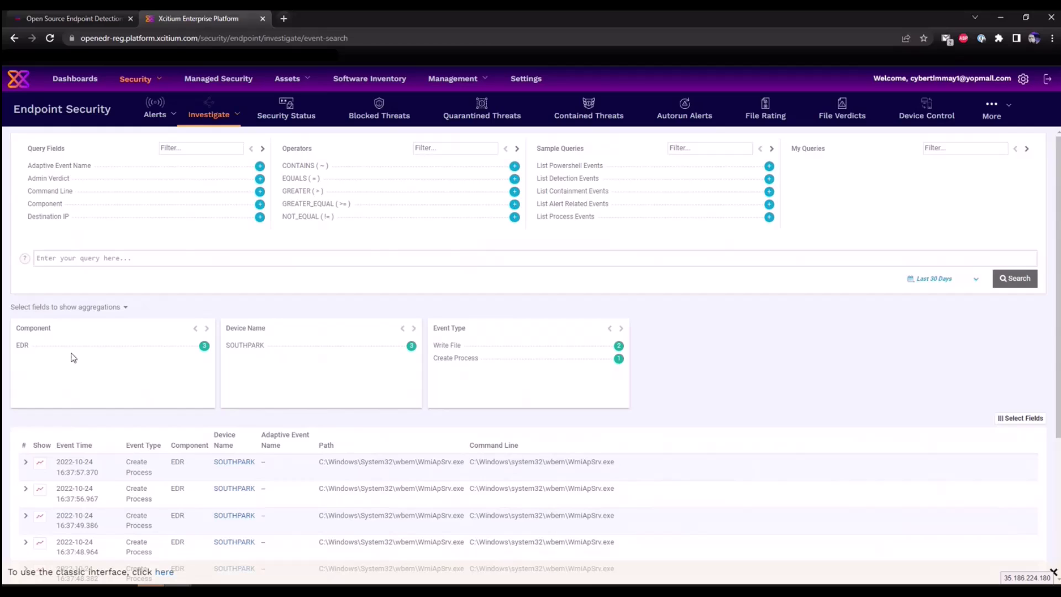
- Add Adaptive Event Name to the aggregations beside Component, Device Name and Event Type
click(120, 309)
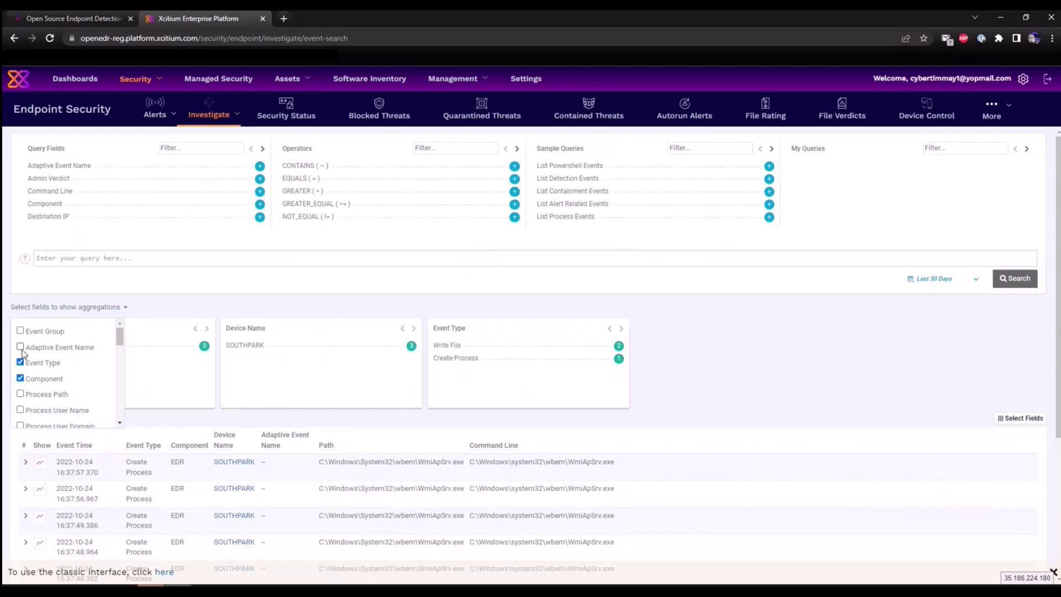
drag(119, 338, 118, 412)
click(98, 415)
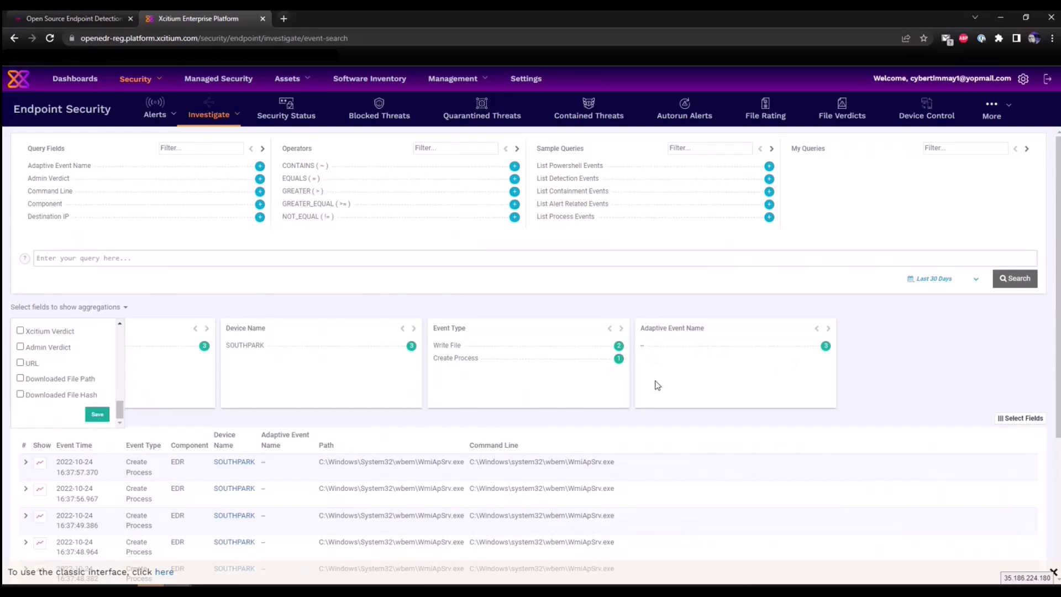
click(979, 386)
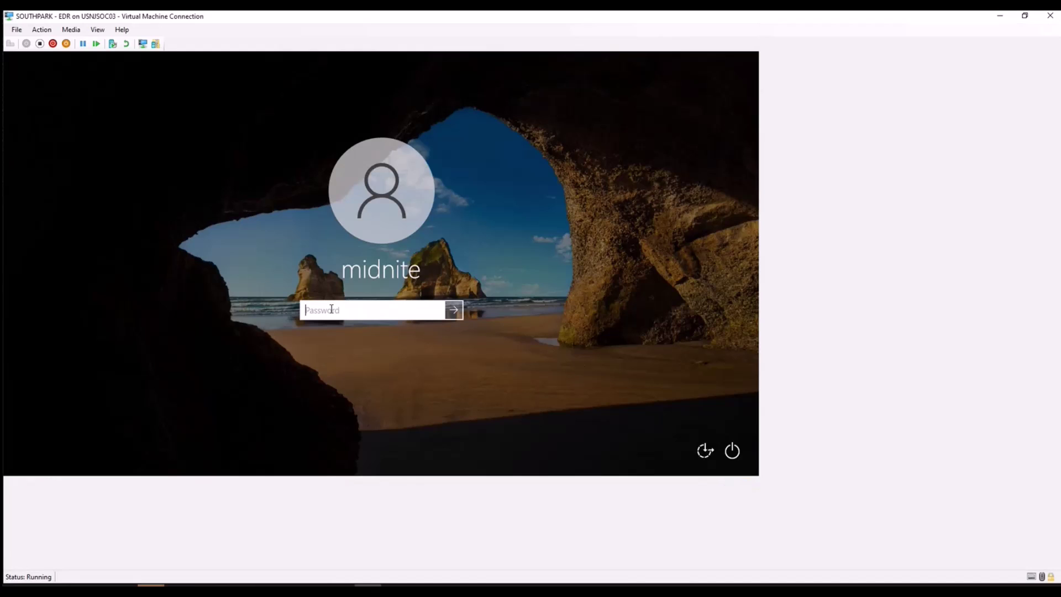
- Enter the account password on the SOUTHPARK lock screen to sign in
text(••)
key(Return)
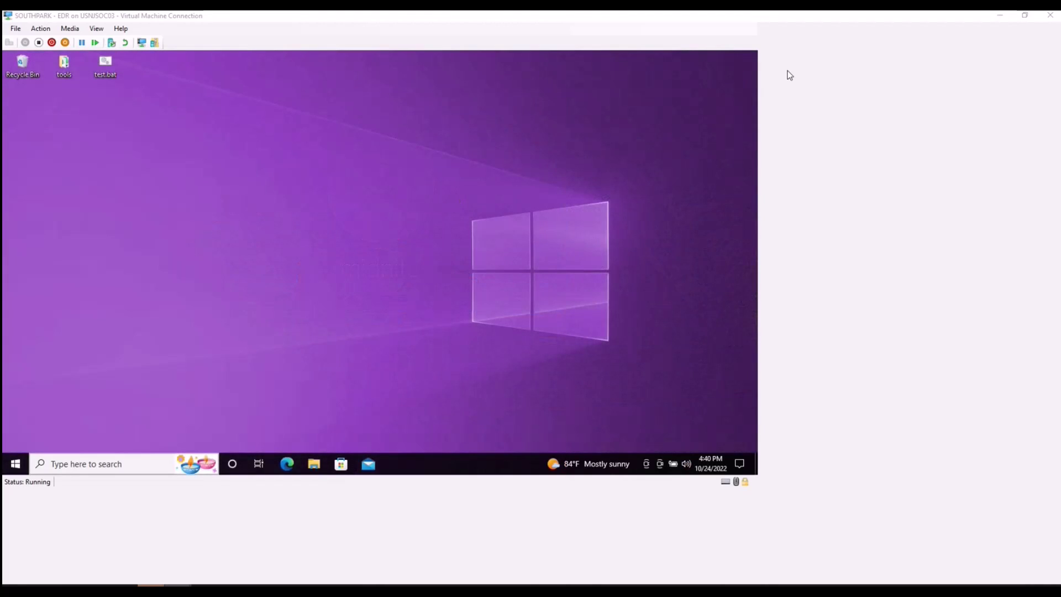
- Toggle the SOUTHPARK VM connection to full screen with Ctrl+Alt+Break
key(ctrl+alt+Break)
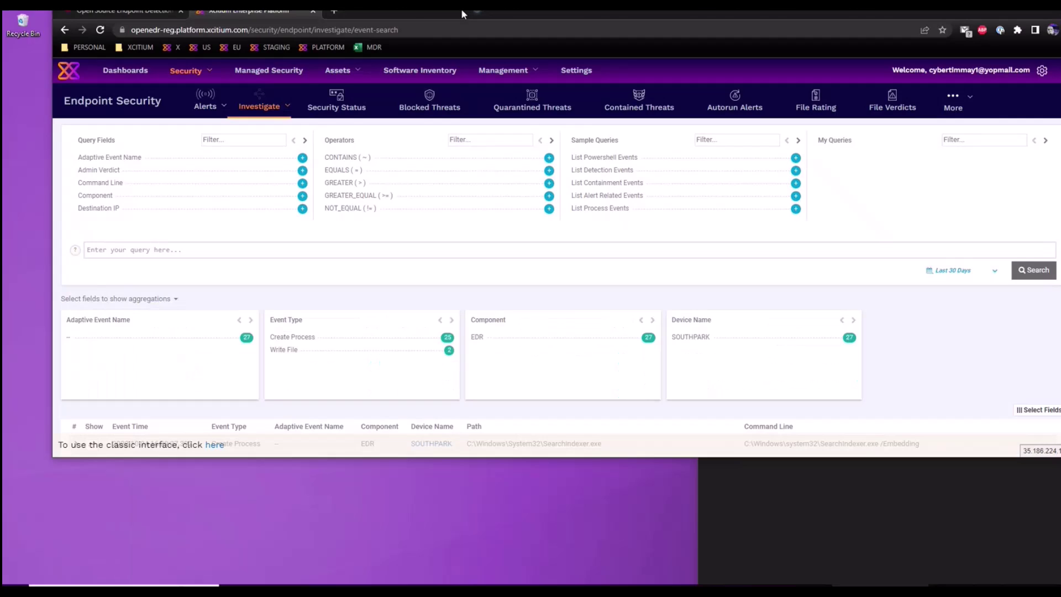
- Maximize the Xcitium window and refresh the search to show 41 events, including whoami.exe
drag(461, 8, 326, 69)
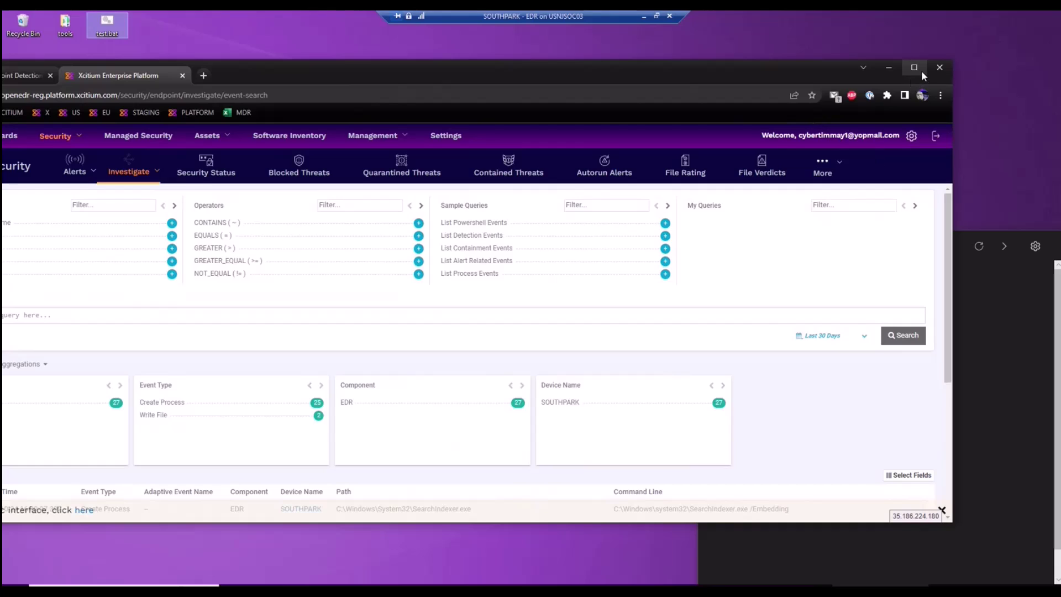
click(921, 69)
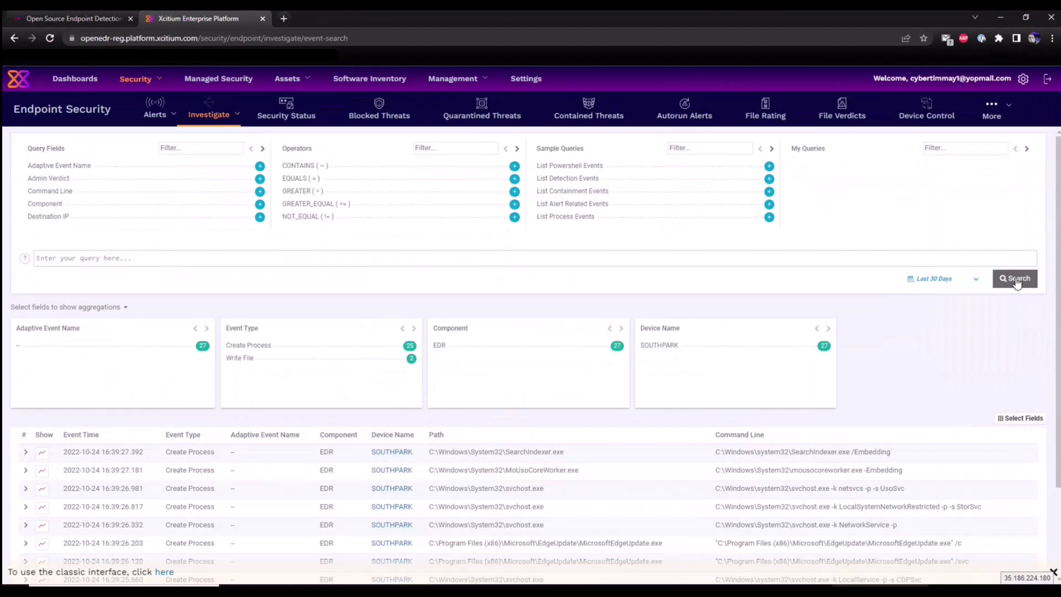
click(1016, 280)
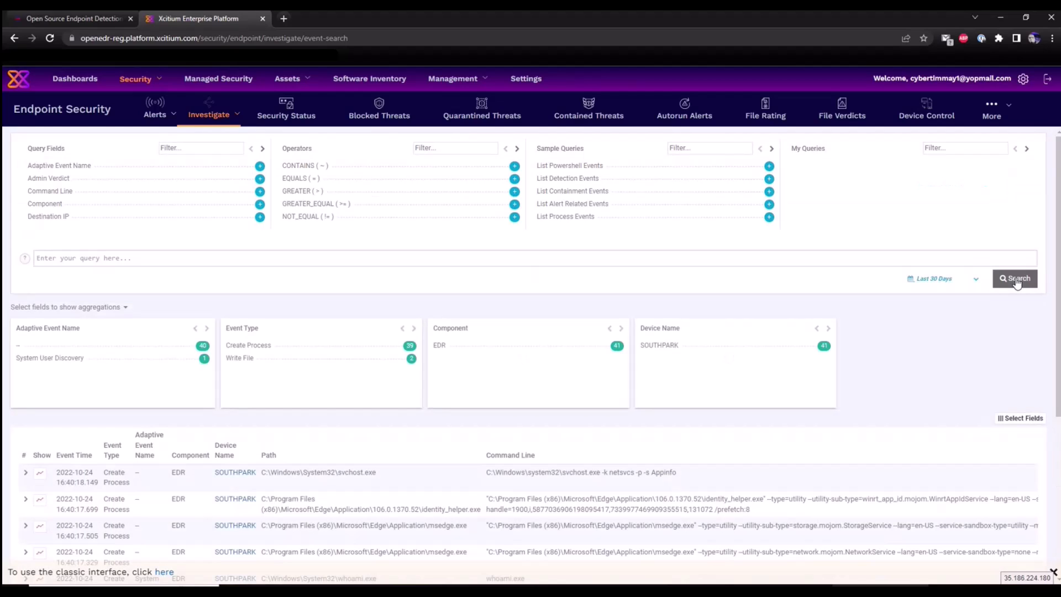
scroll(1000, 284, down, 3)
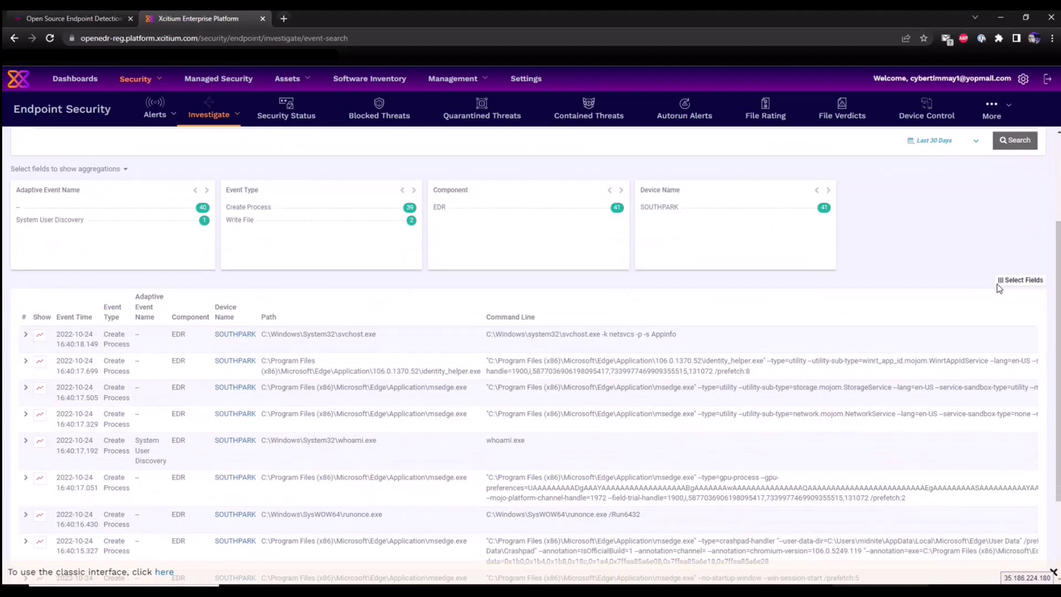
scroll(995, 292, up, 2)
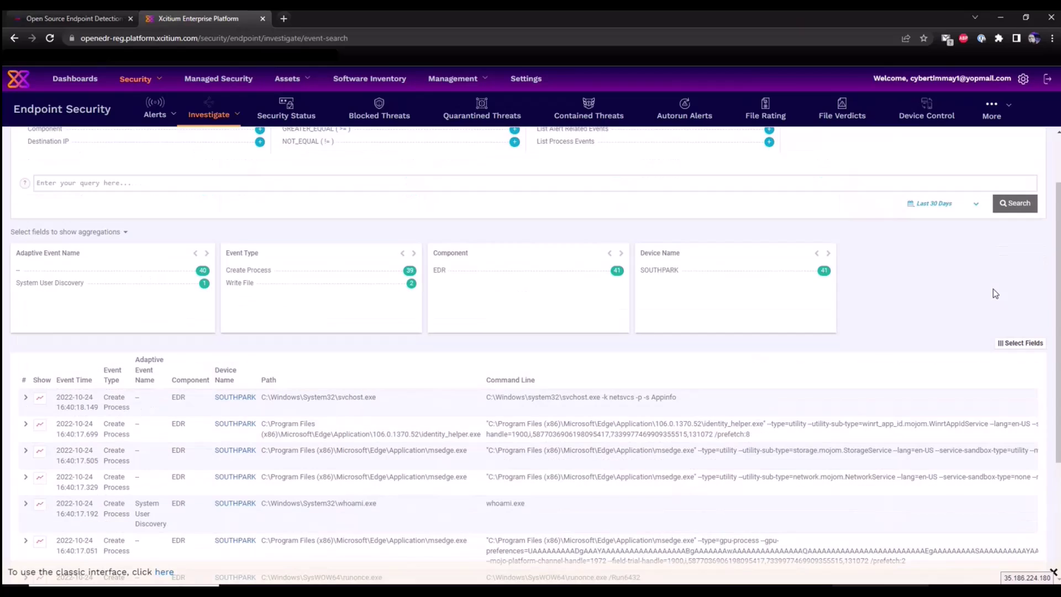
click(1017, 224)
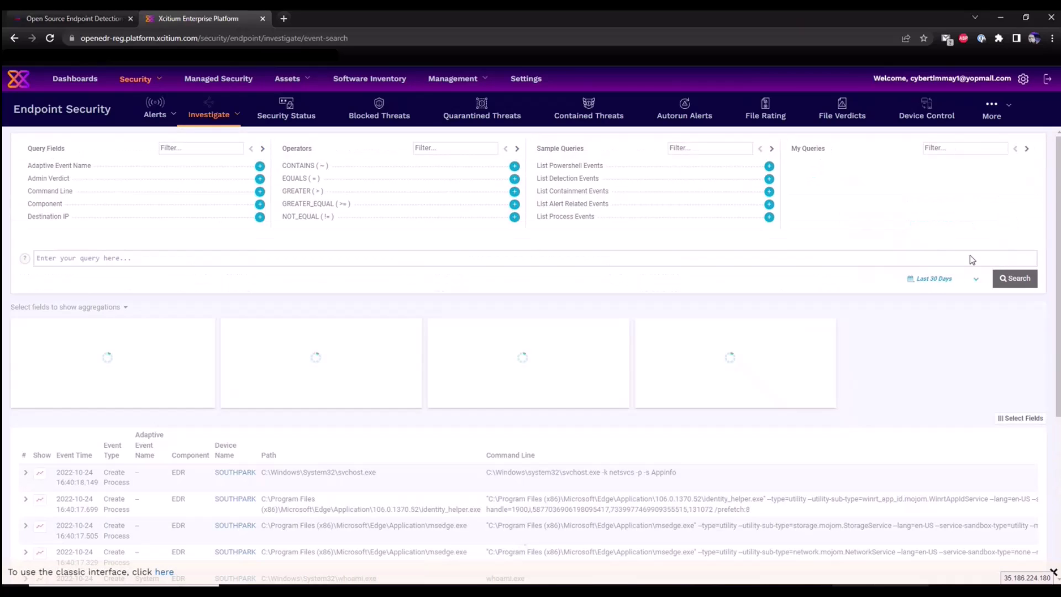
scroll(932, 297, down, 4)
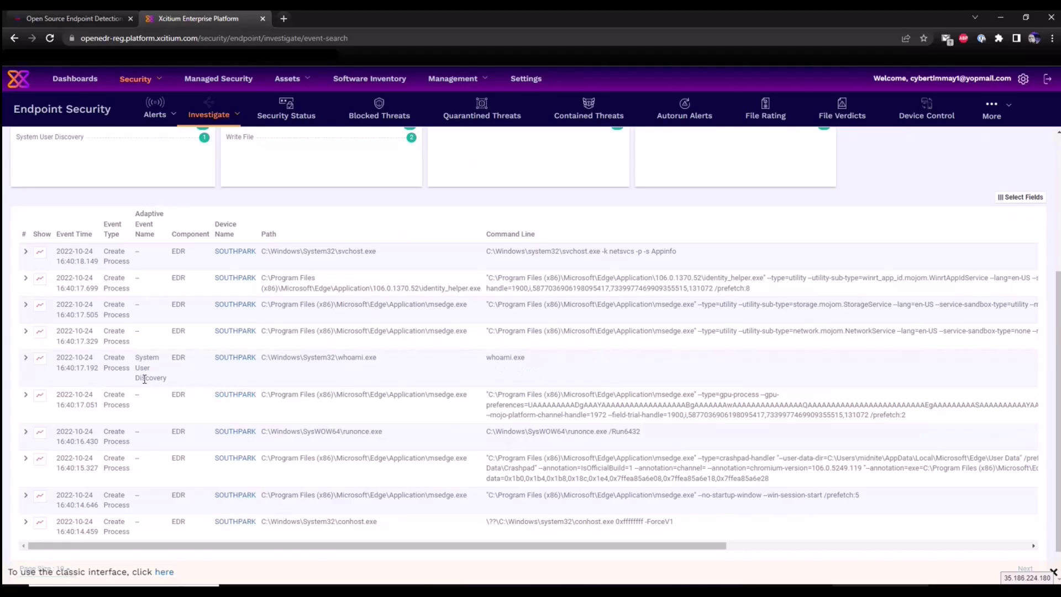
- Expand the whoami.exe event and open the actions menu for its process_hash value
click(25, 357)
scroll(449, 372, down, 2)
drag(489, 357, 377, 358)
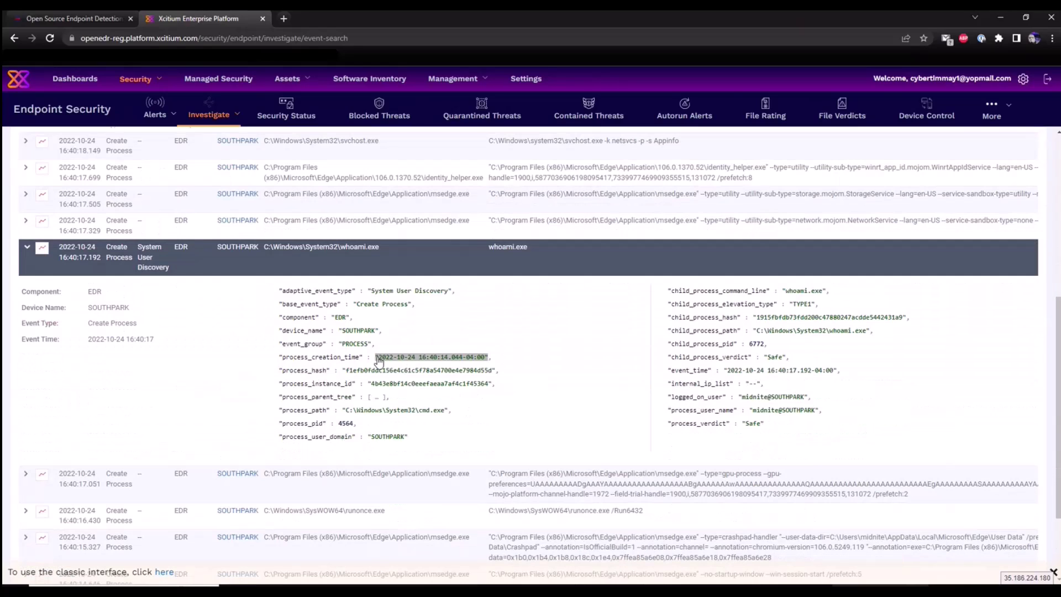
click(378, 358)
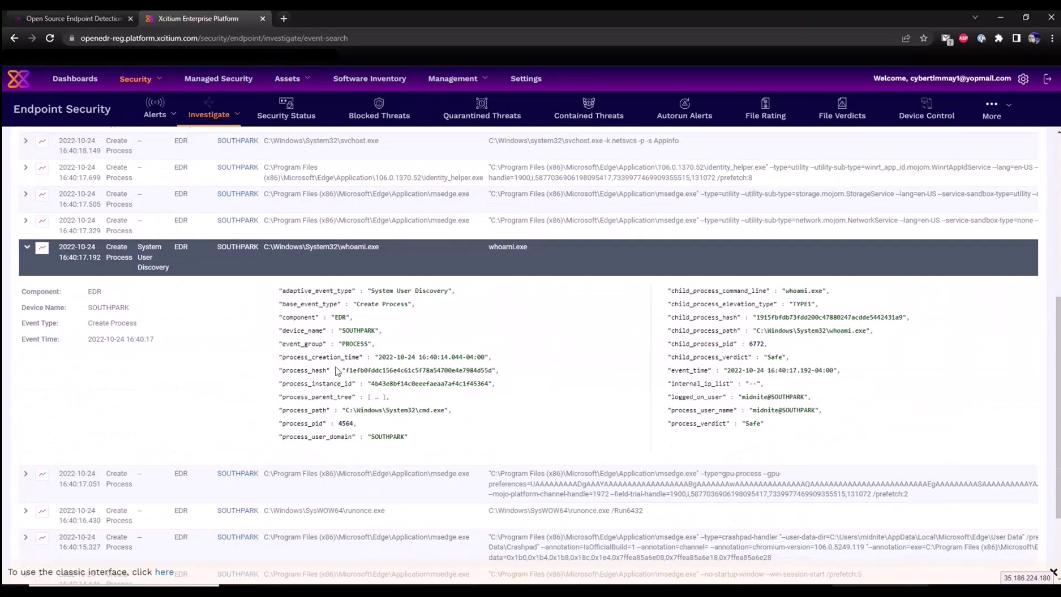
double_click(407, 370)
click(339, 386)
double_click(452, 372)
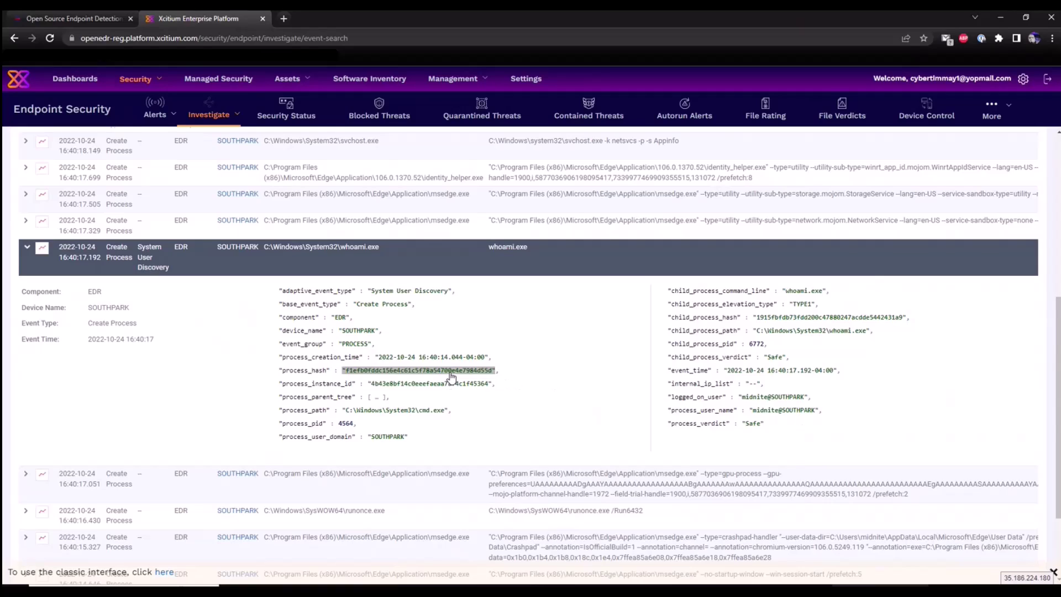
click(453, 376)
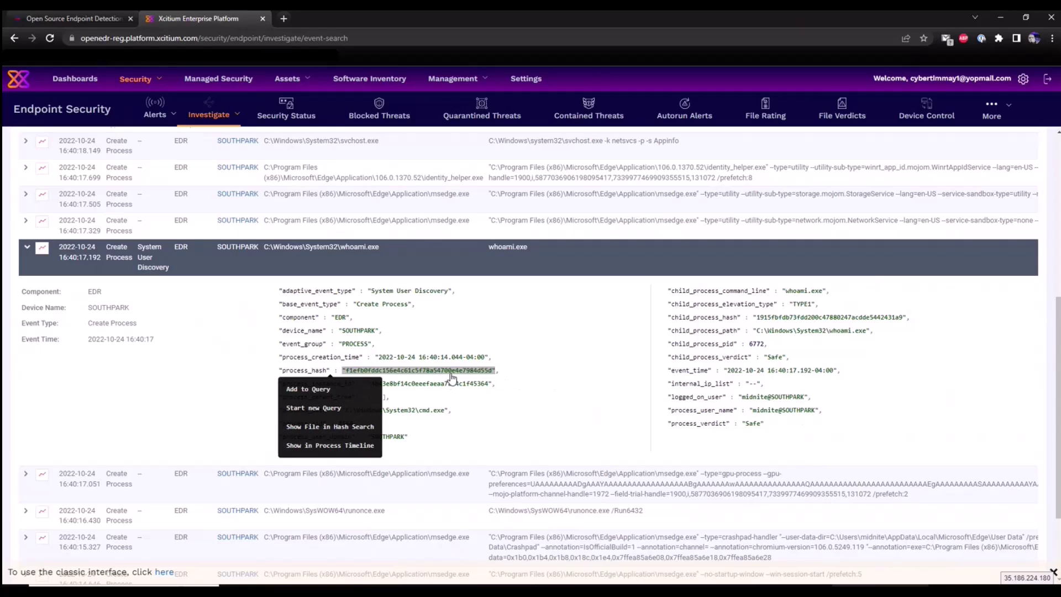
- Show whoami.exe in the Process Timeline and view cmd.exe's child processes as a tree
click(335, 446)
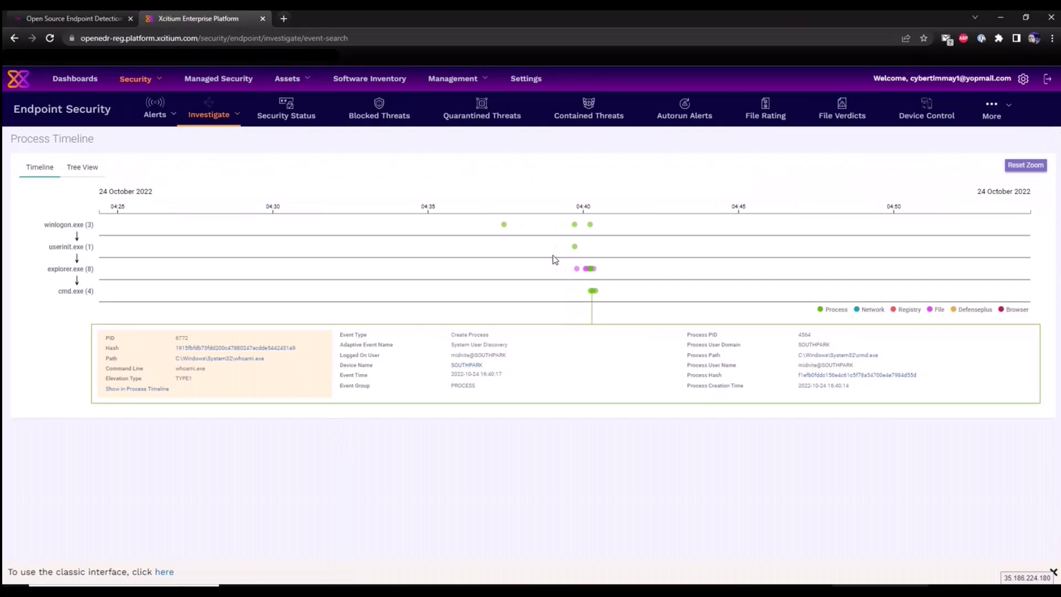
scroll(669, 277, up, 3)
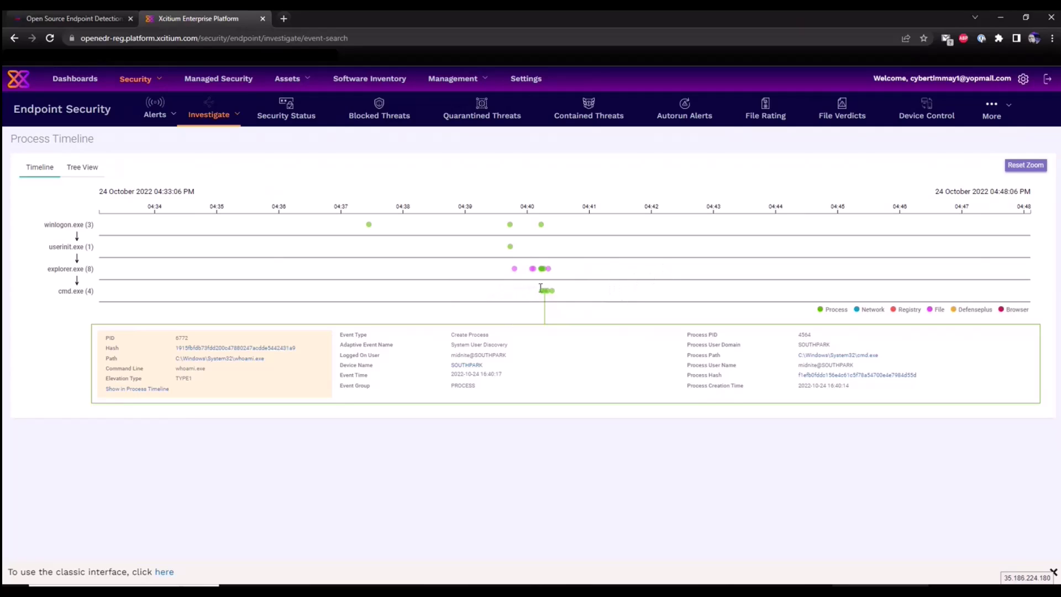
click(87, 173)
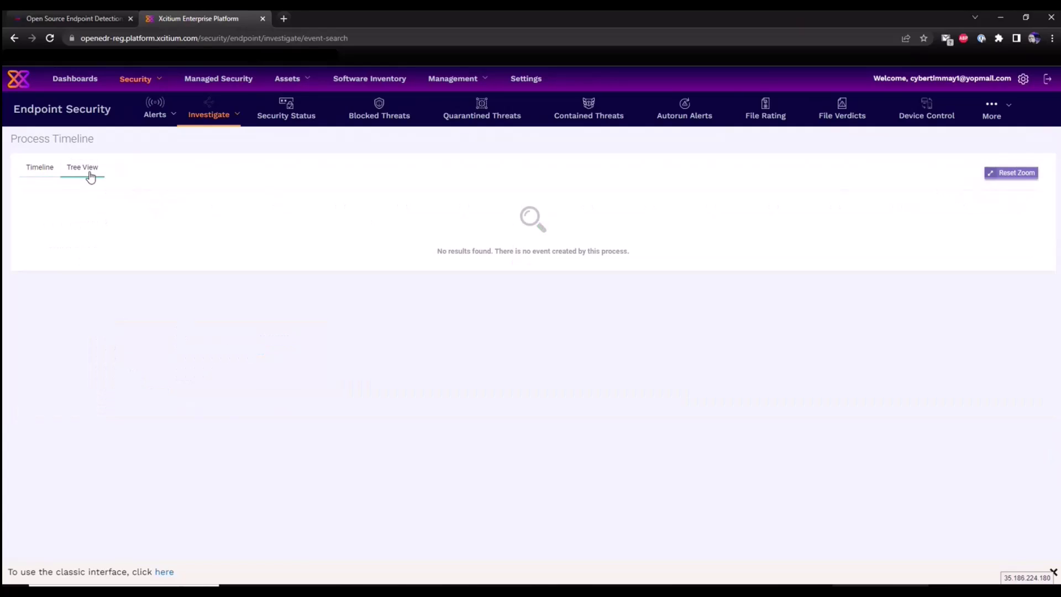
scroll(236, 225, up, 3)
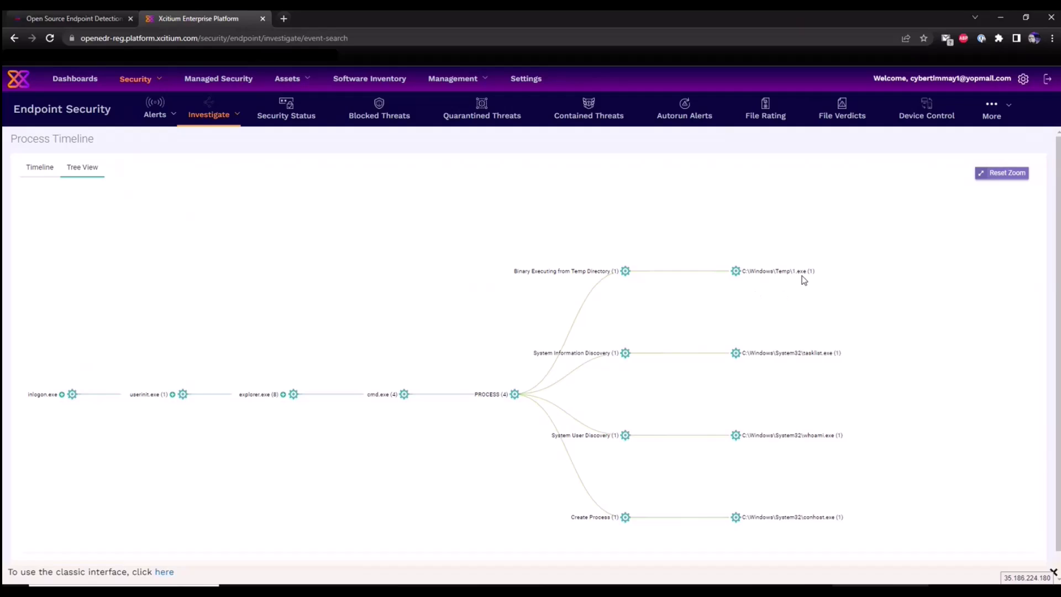
- Return to the Event Search page from the Investigate menu
click(211, 111)
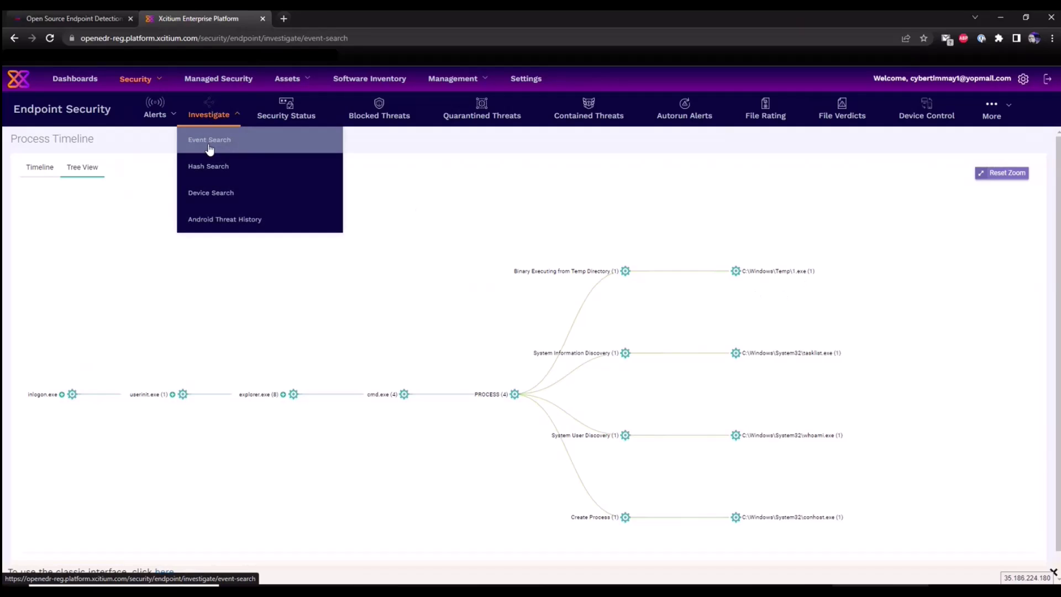
click(209, 144)
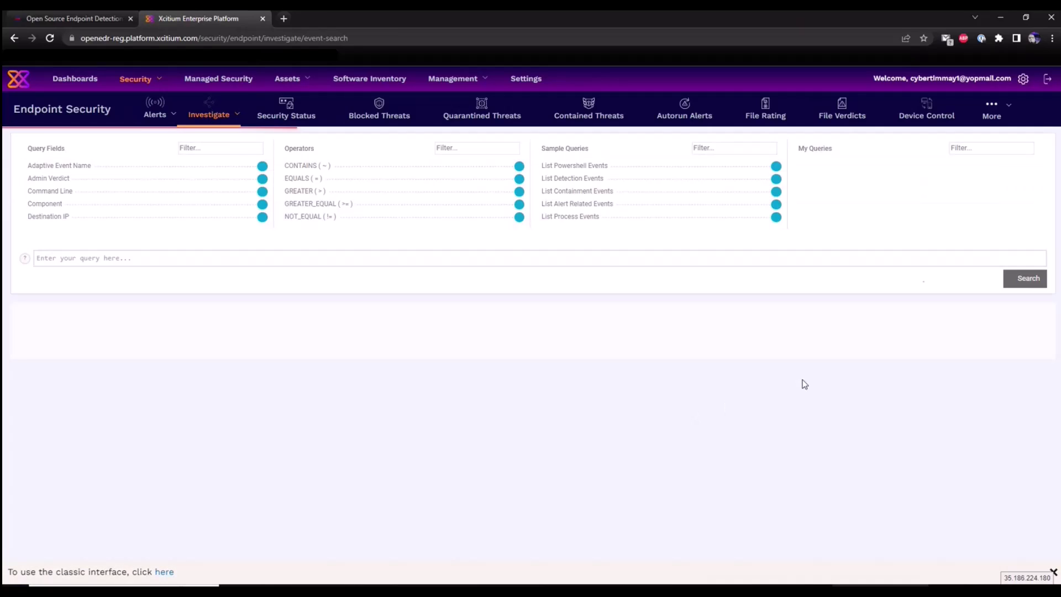
scroll(995, 359, down, 3)
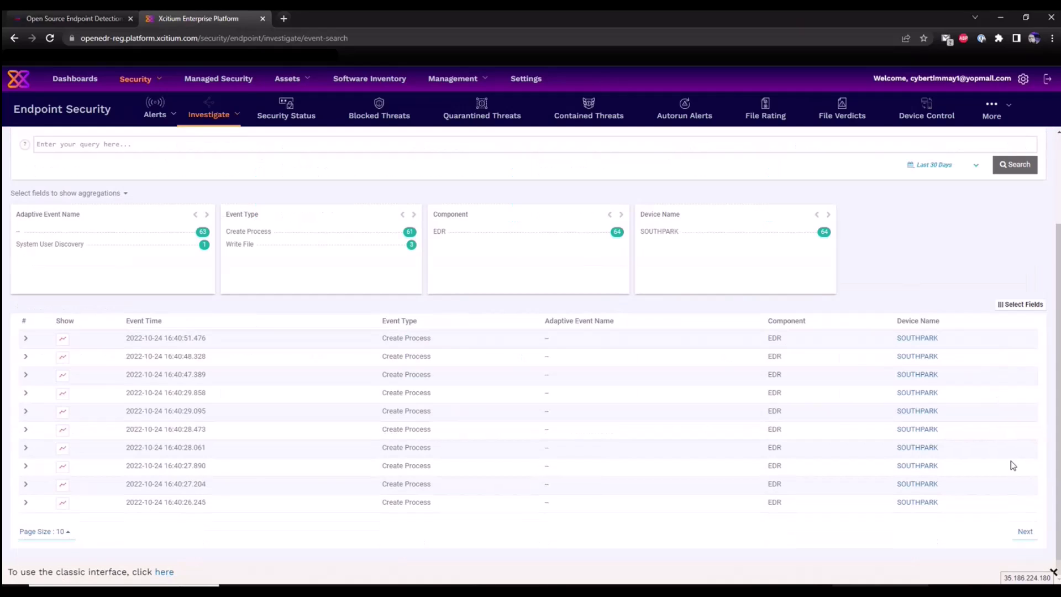
- Add a Command Line column and review command lines like msedge.exe and svchost.exe
click(1020, 305)
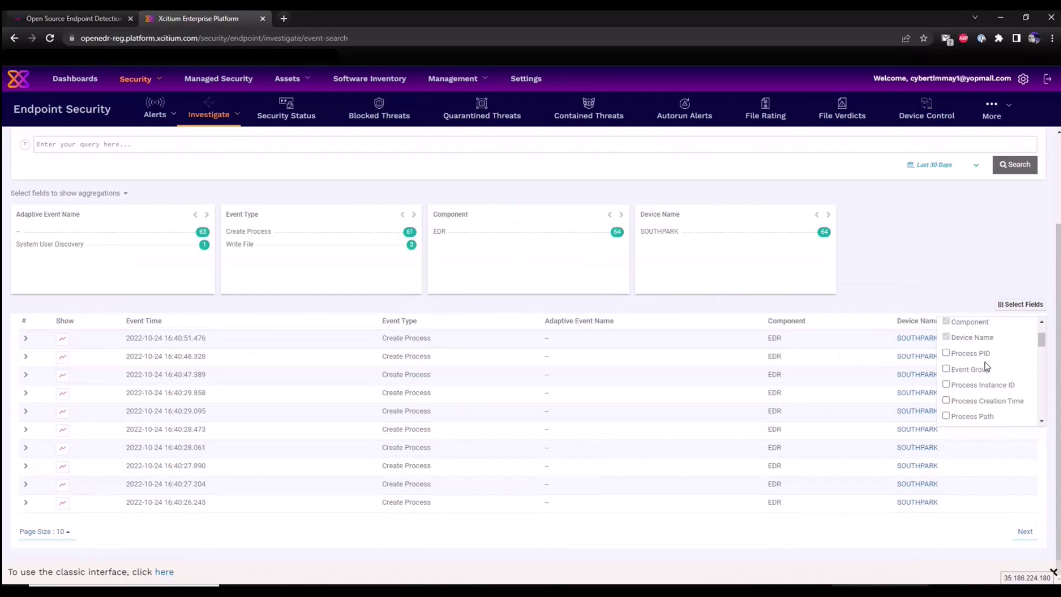
scroll(986, 366, down, 5)
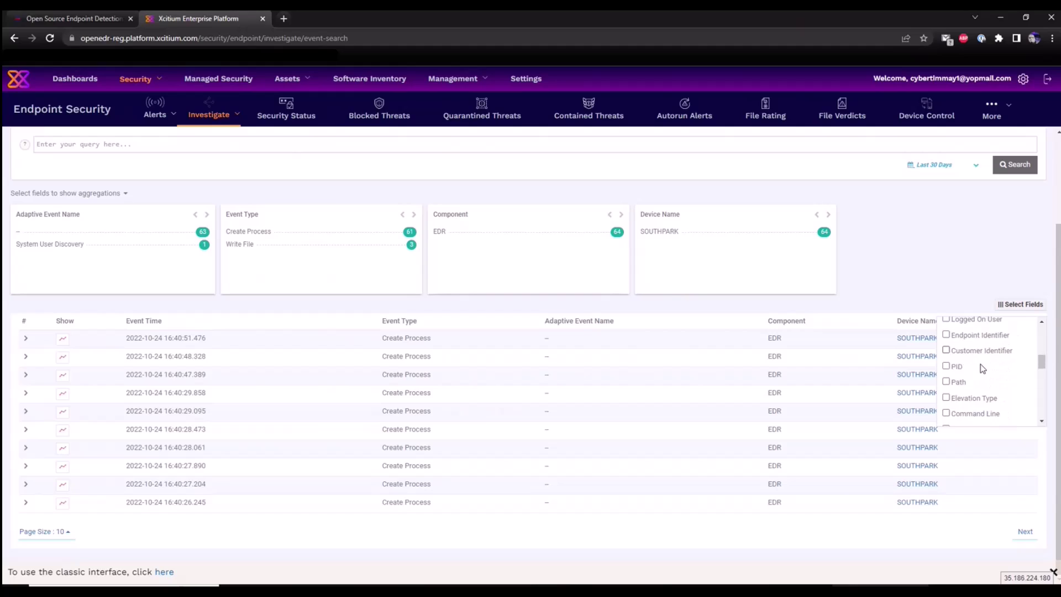
scroll(983, 368, down, 2)
click(946, 369)
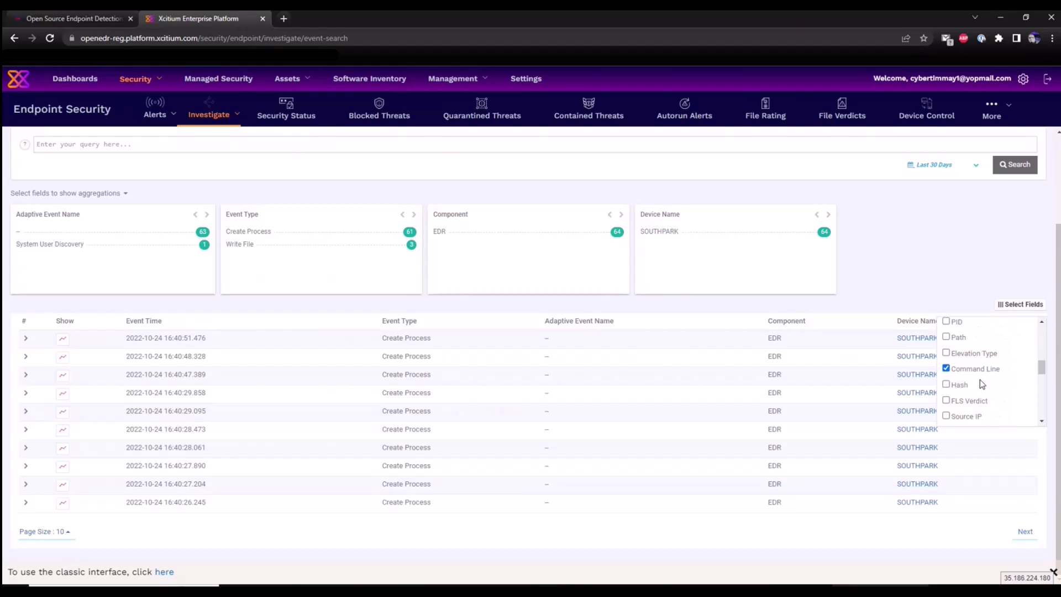
scroll(982, 385, up, 10)
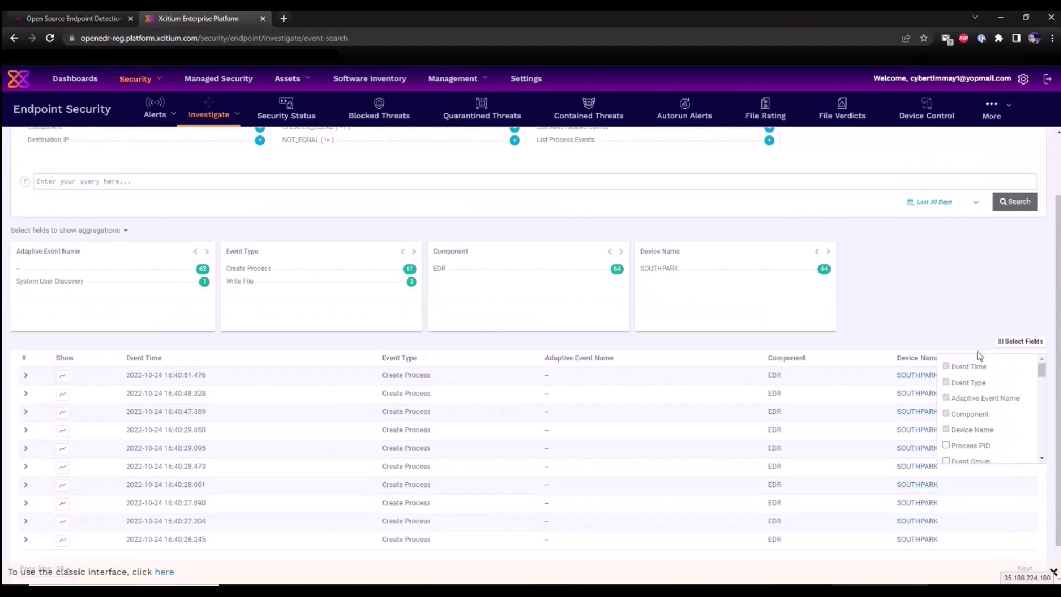
scroll(989, 379, down, 5)
click(1016, 413)
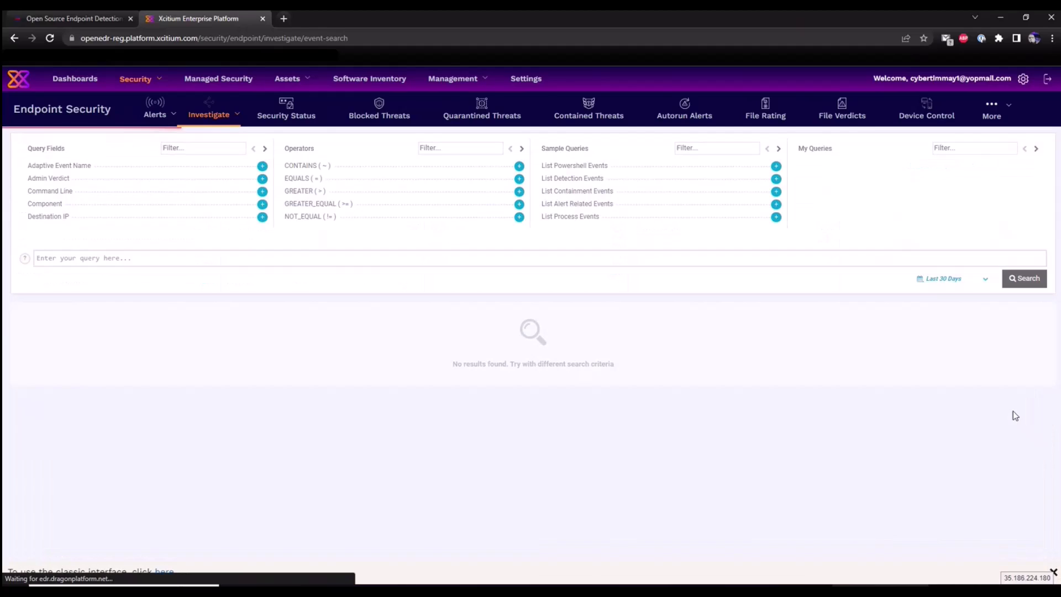
scroll(529, 349, down, 5)
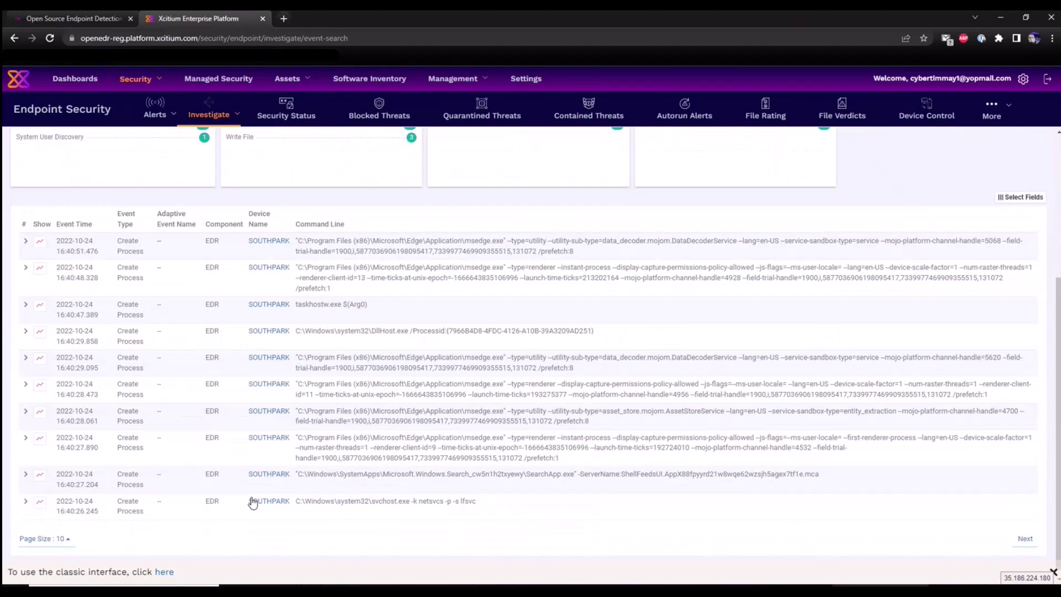
scroll(111, 550, down, 1)
- Show 100 events per page and find SOUTHPARK's test.bat, whoami.exe, tasklist.exe and temp 1.exe events
click(62, 532)
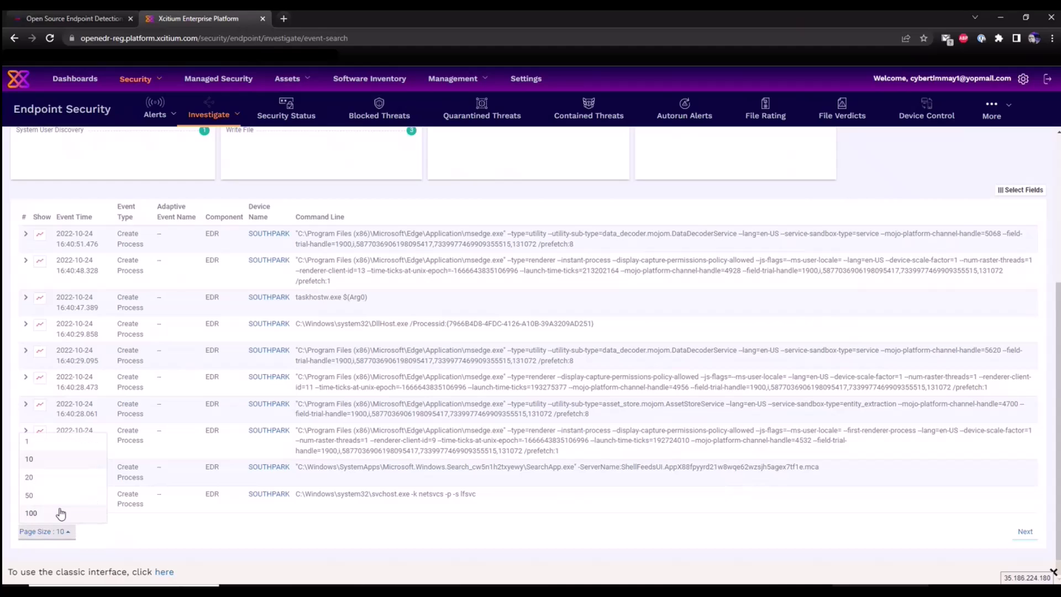
click(31, 513)
scroll(472, 377, down, 1)
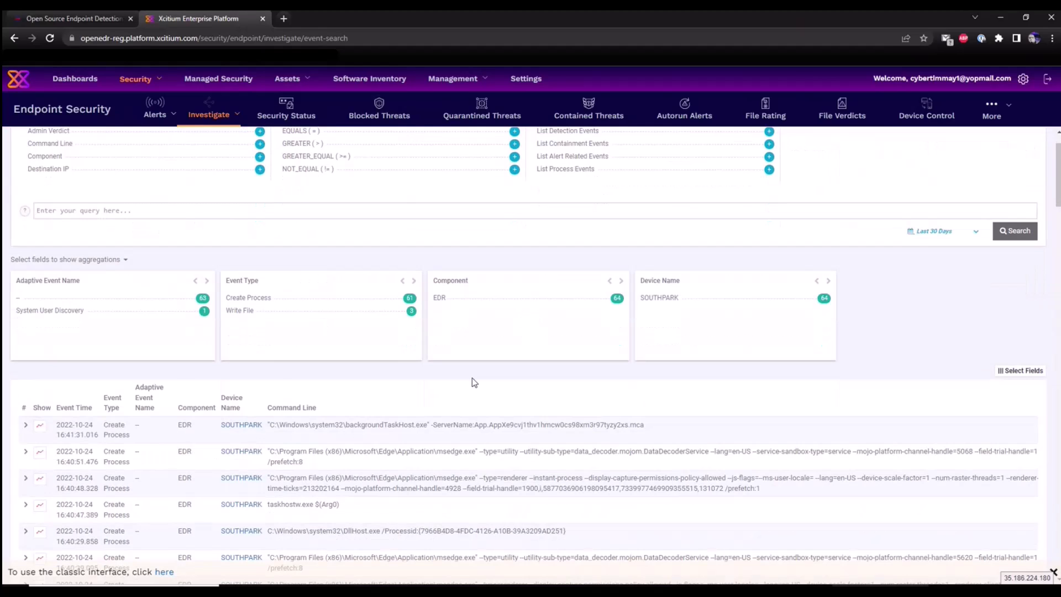
scroll(472, 377, down, 15)
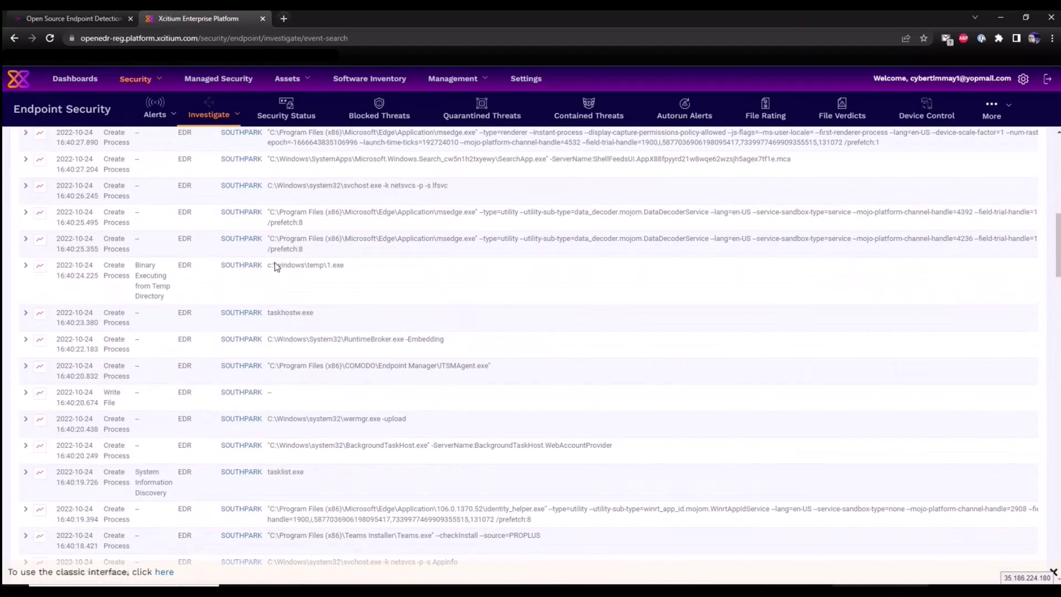
scroll(152, 331, down, 4)
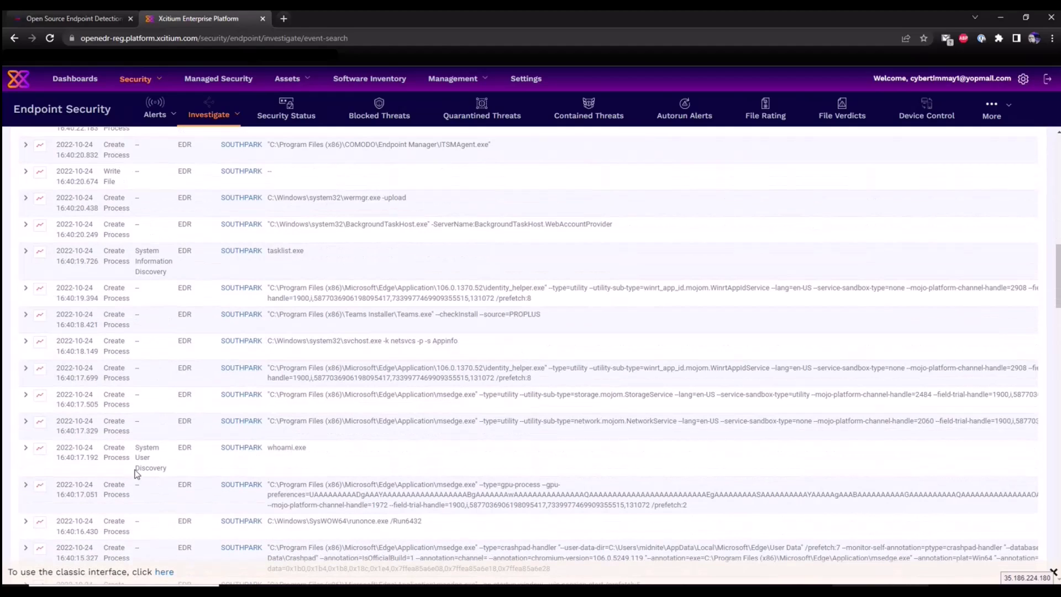
scroll(168, 387, up, 2)
scroll(131, 277, up, 1)
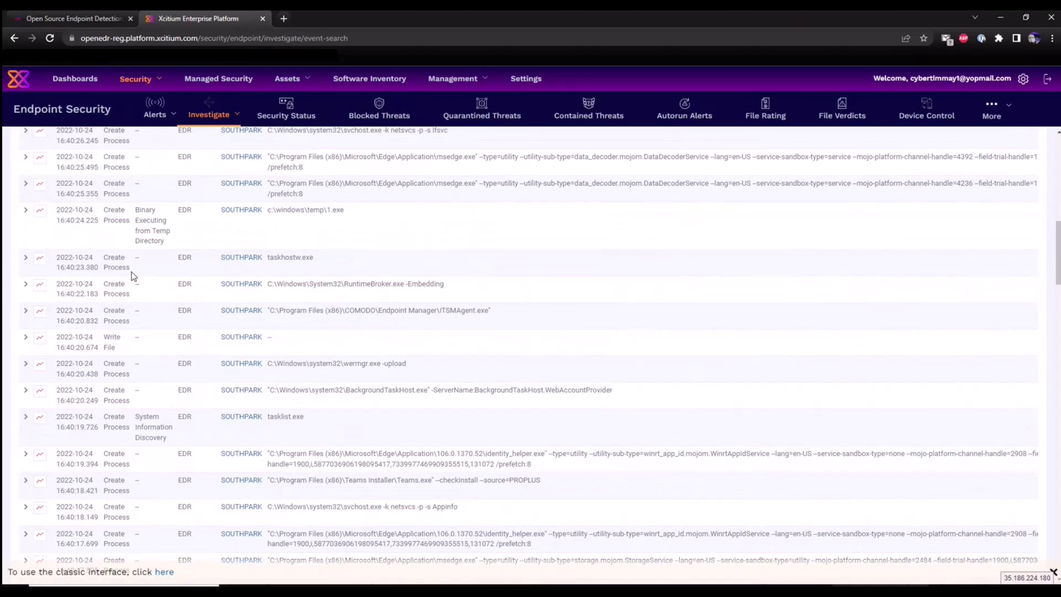
scroll(144, 238, down, 4)
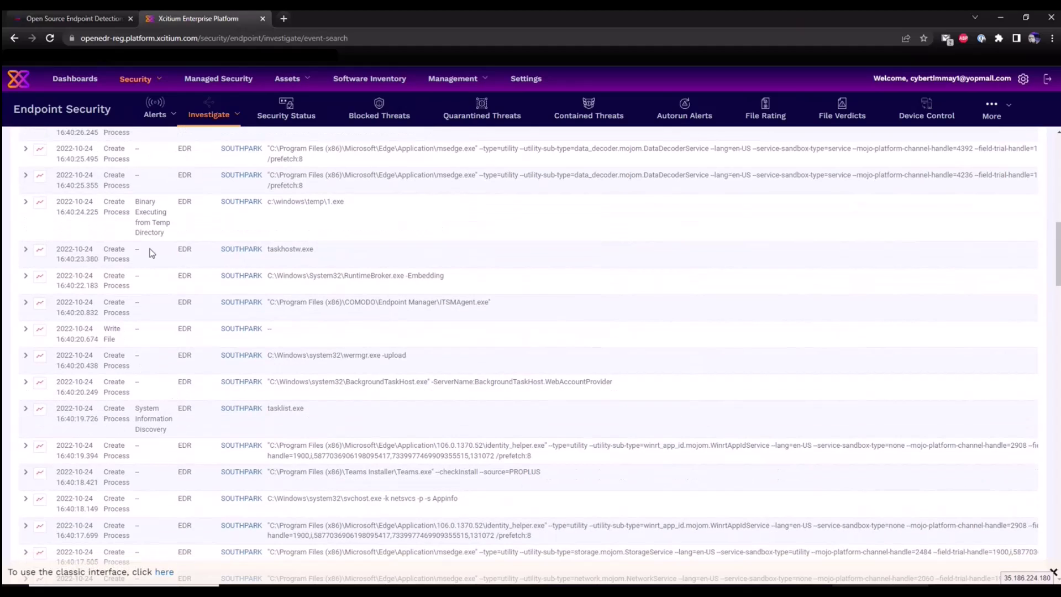
scroll(199, 424, down, 3)
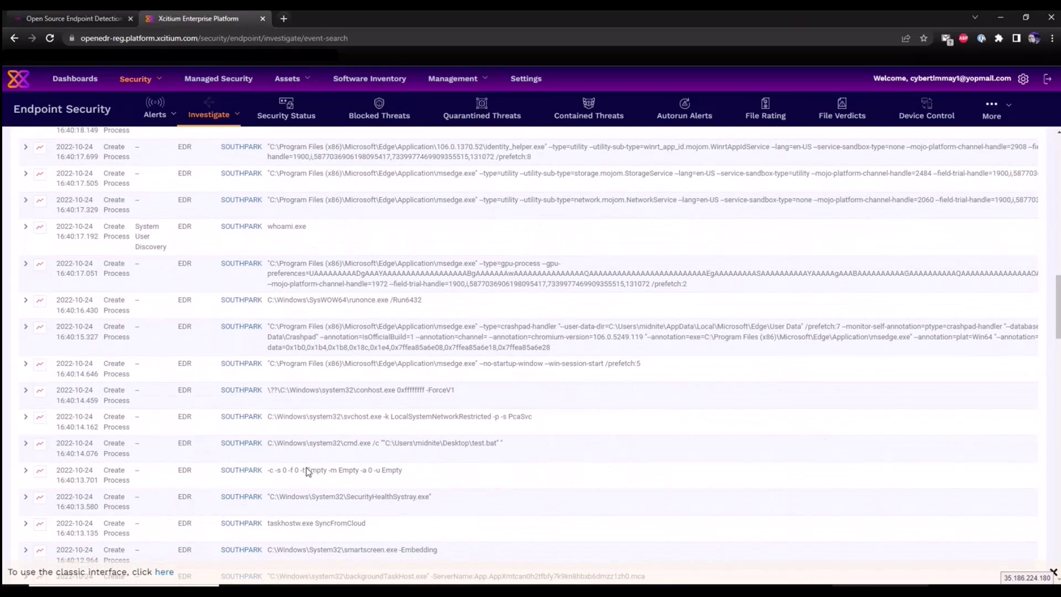
scroll(421, 486, up, 2)
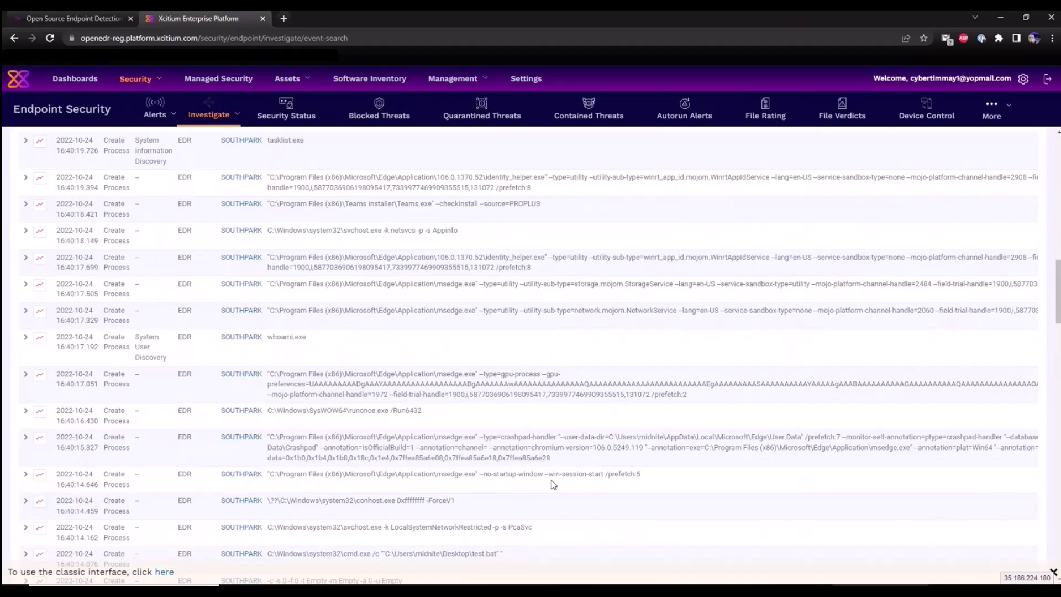